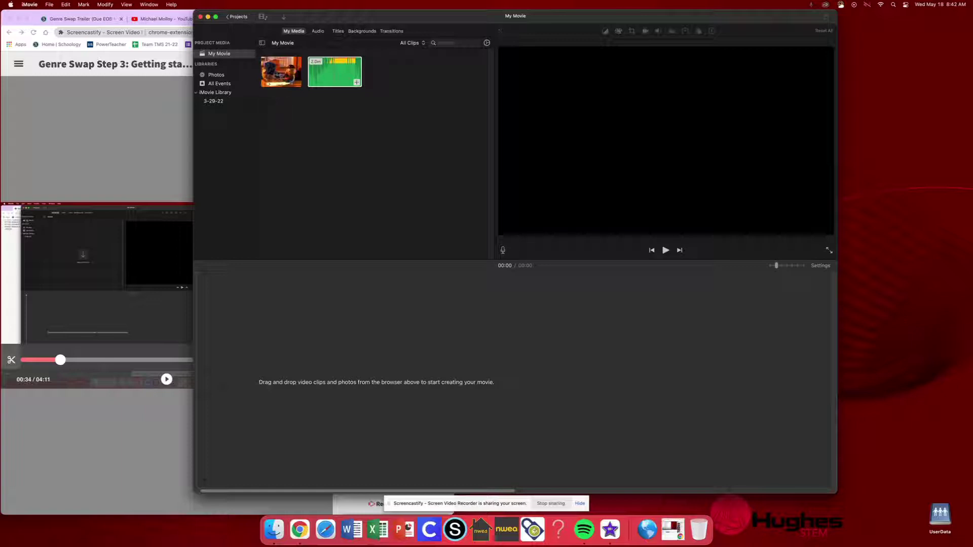
Put the toy-soldier trailer clip, which opens on the Disney logo, into the My Movie timeline
{"action": "left_click", "coordinate": [216, 54]}
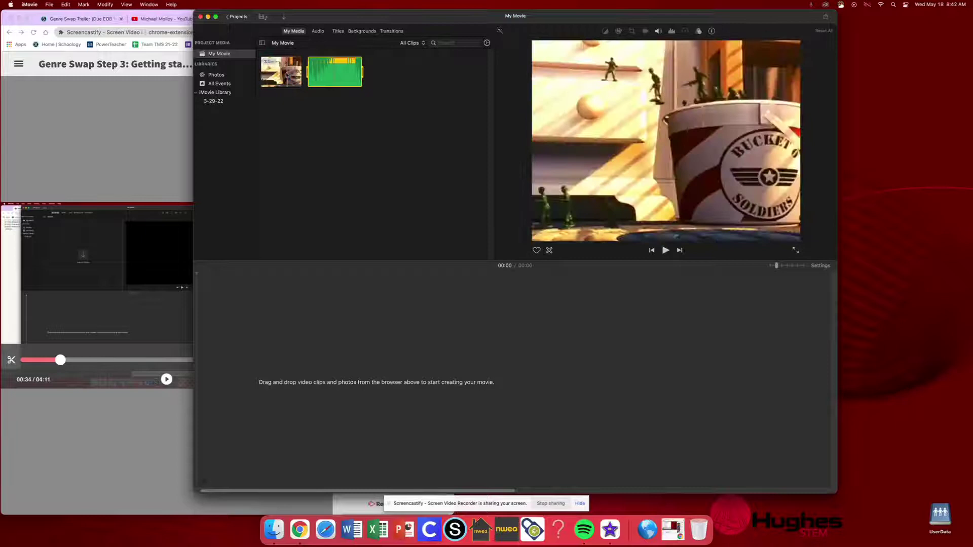
{"action": "left_click_drag", "start_coordinate": [287, 74], "coordinate": [219, 381]}
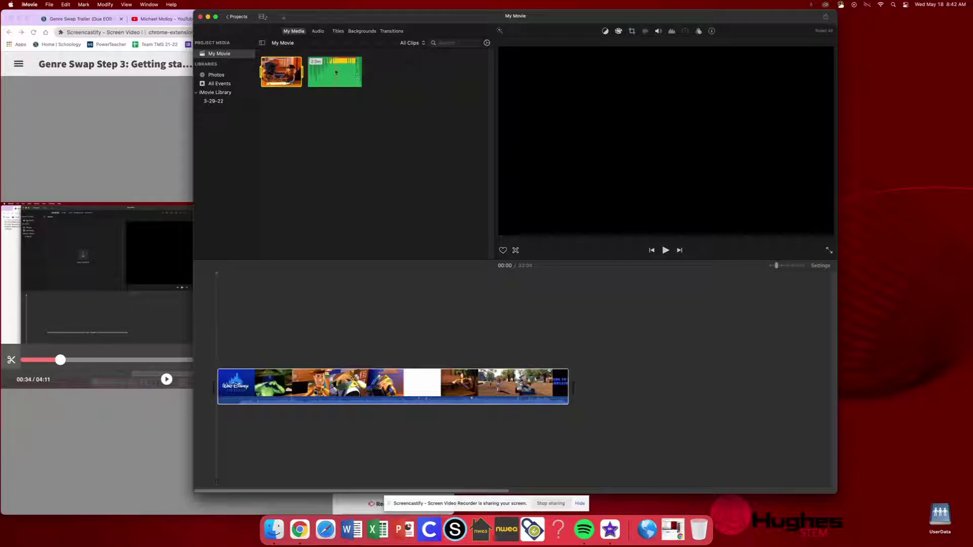
Add the epic-hollywood-trailer music under the trailer, preview from 00:48, and lower its volume to 60%
{"action": "left_click_drag", "start_coordinate": [336, 72], "coordinate": [218, 423]}
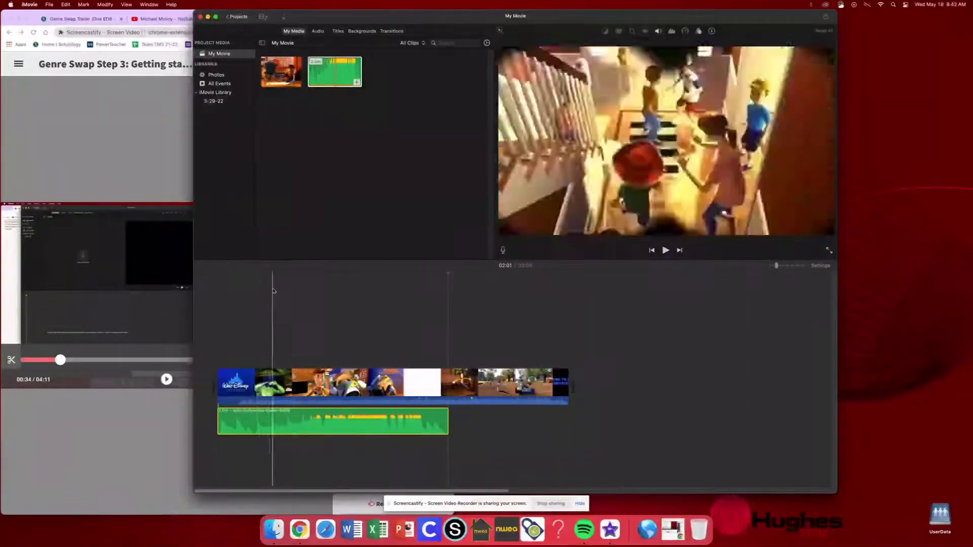
{"action": "left_click", "coordinate": [290, 298]}
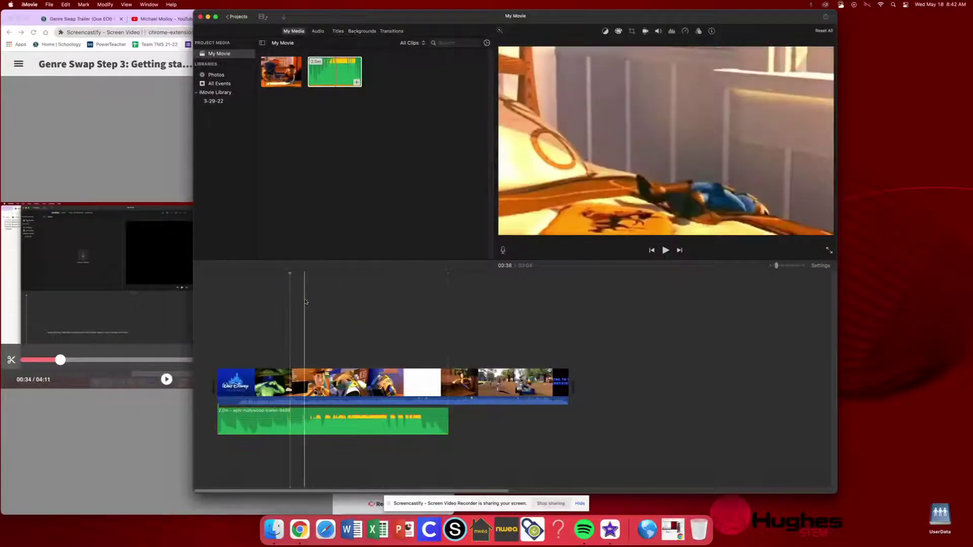
{"action": "left_click", "coordinate": [305, 302]}
{"action": "key", "text": "space"}
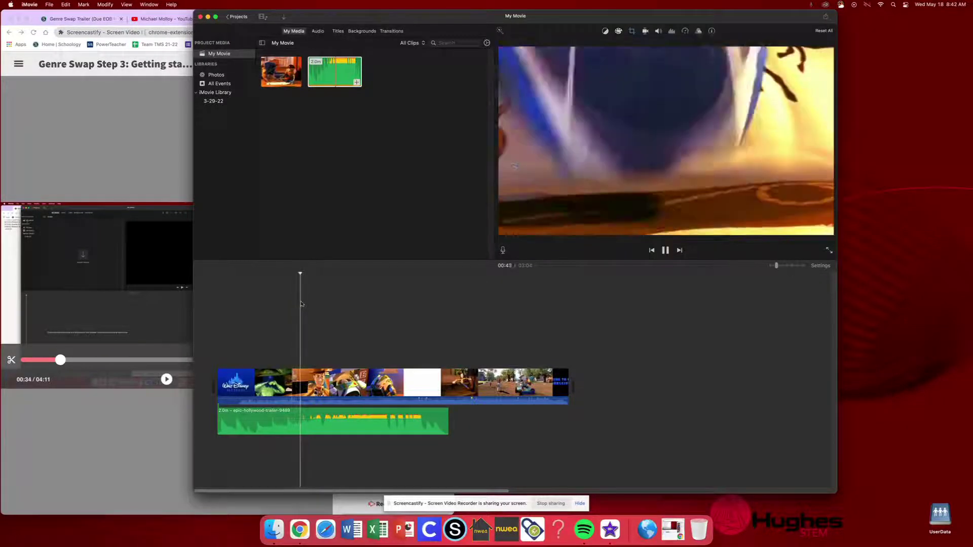
{"action": "key", "text": "XF86AudioRaiseVolume"}
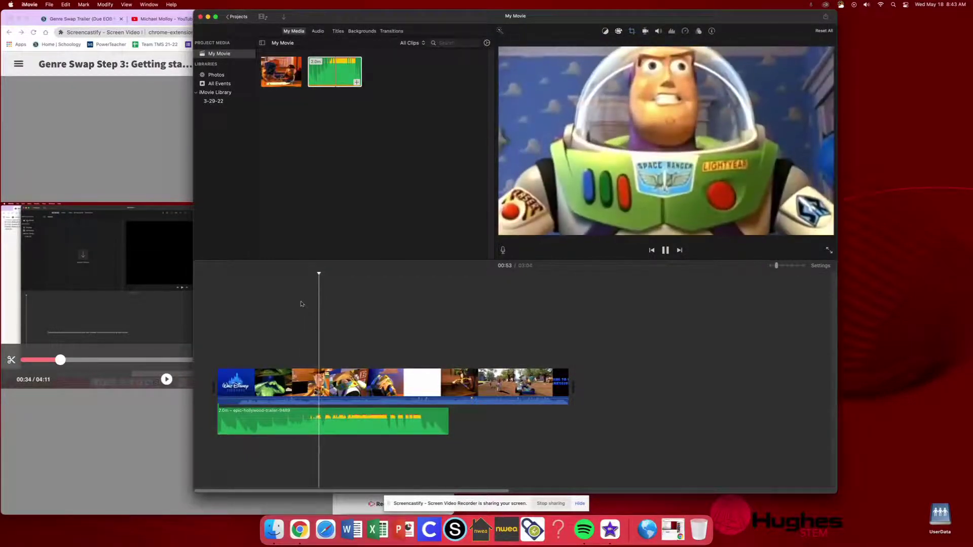
{"action": "key", "text": "space"}
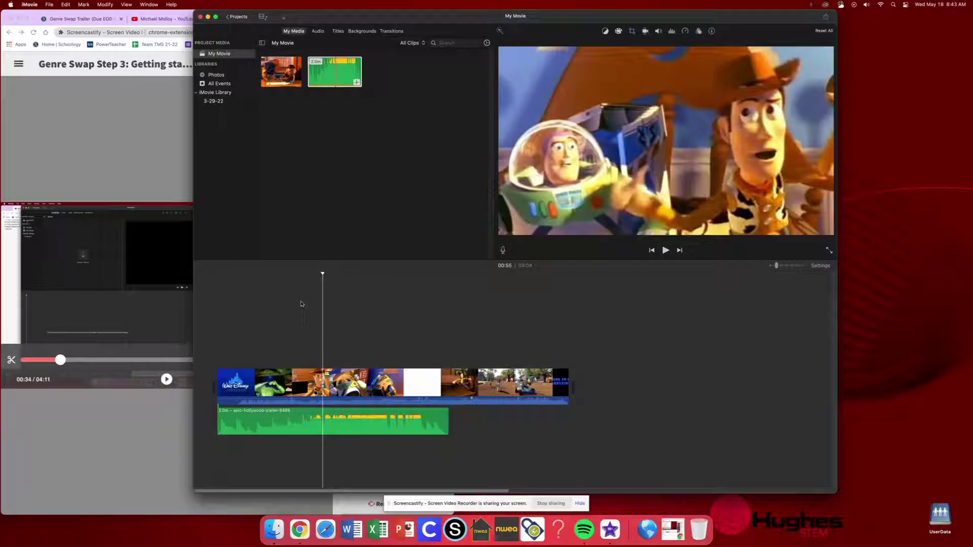
{"action": "key", "text": "XF86AudioMute"}
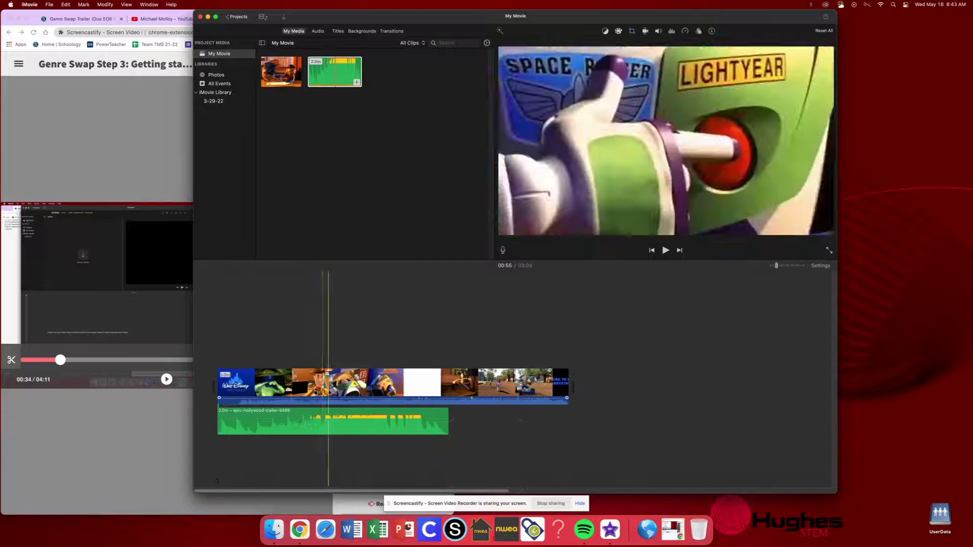
{"action": "left_click_drag", "start_coordinate": [337, 423], "coordinate": [333, 421]}
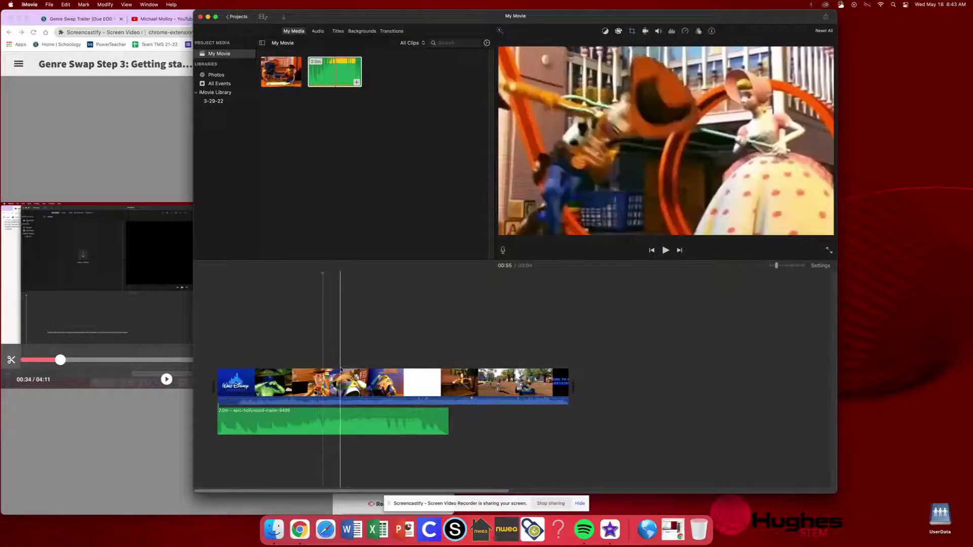
Detach the trailer's original soundtrack and delete it so only the music track remains
{"action": "left_click", "coordinate": [333, 385]}
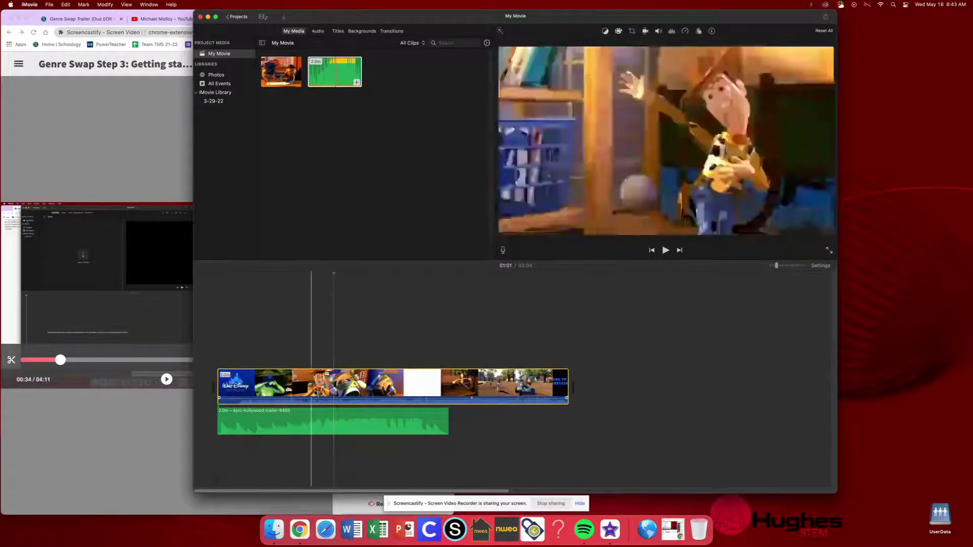
{"action": "right_click", "coordinate": [289, 381]}
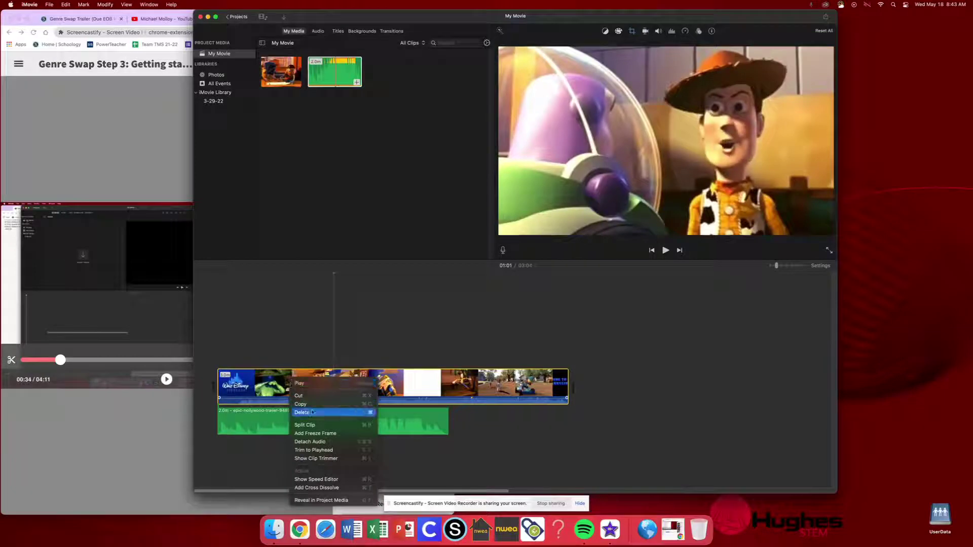
{"action": "left_click", "coordinate": [315, 441]}
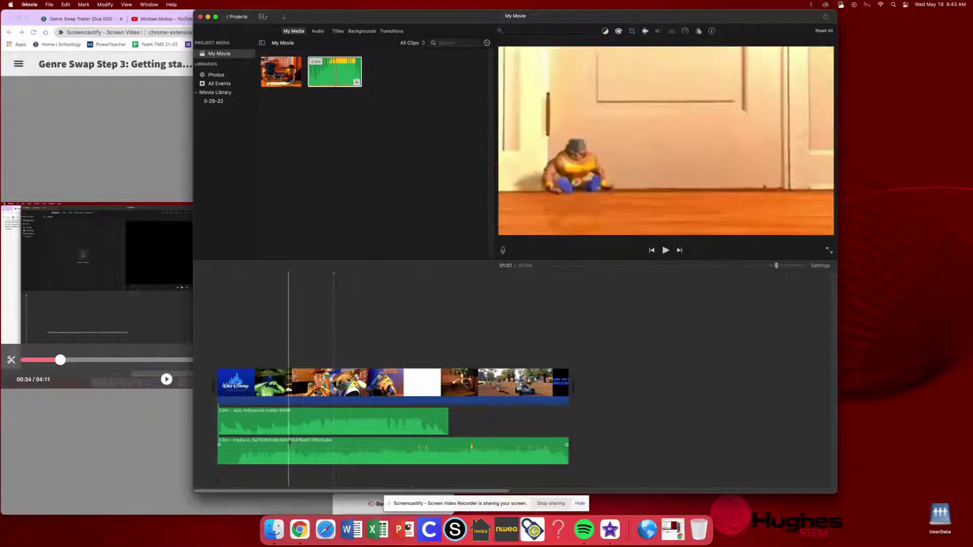
{"action": "left_click", "coordinate": [354, 445]}
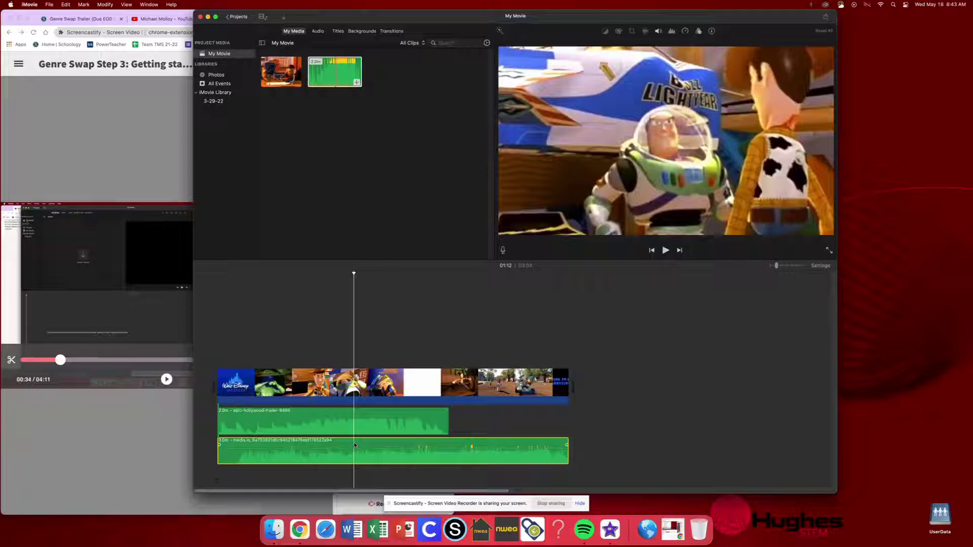
{"action": "key", "text": "Delete"}
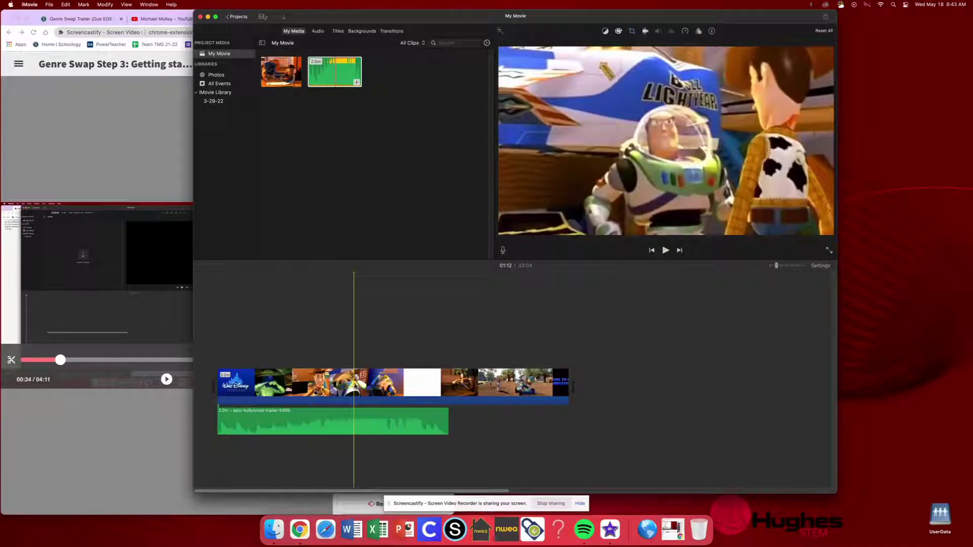
{"action": "key", "text": "XF86AudioRaiseVolume"}
{"action": "left_click", "coordinate": [355, 386]}
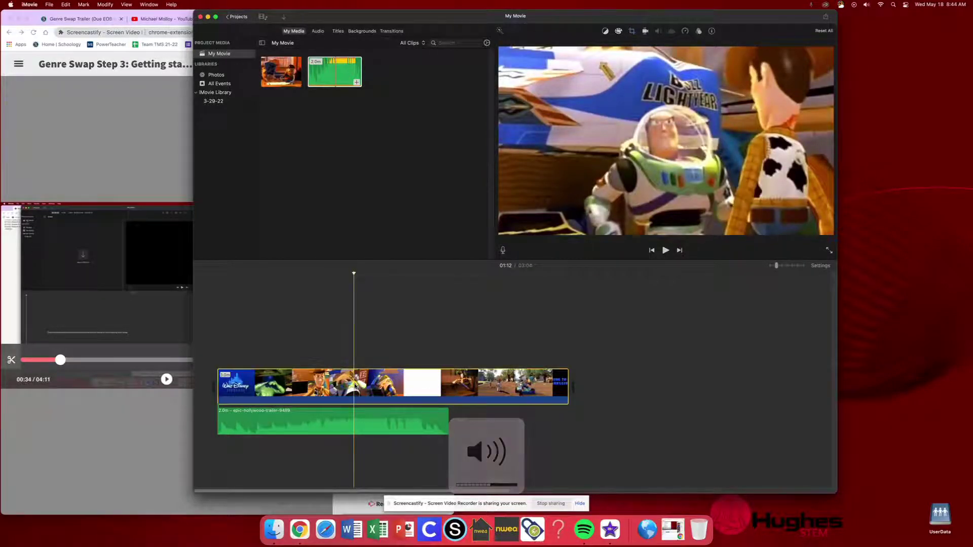
{"action": "key", "text": "space"}
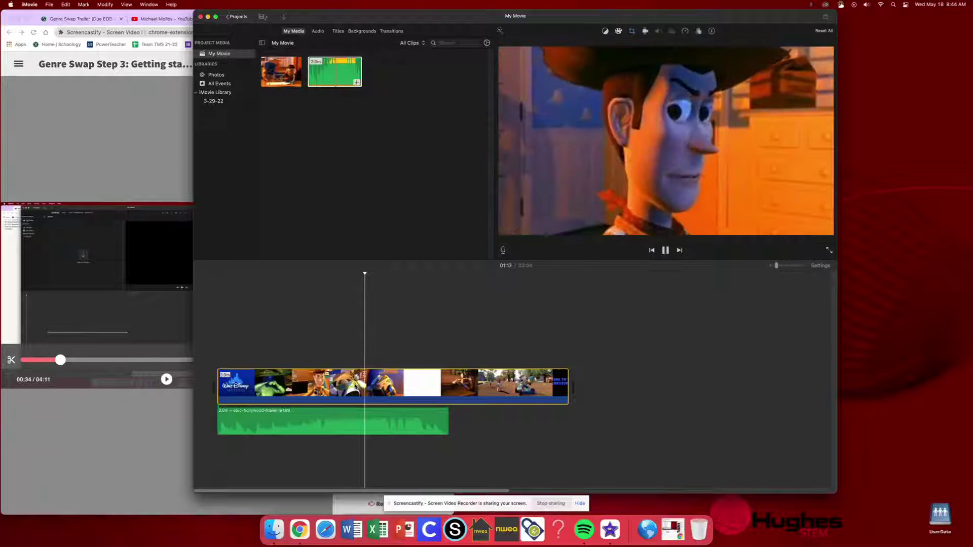
{"action": "key", "text": "space"}
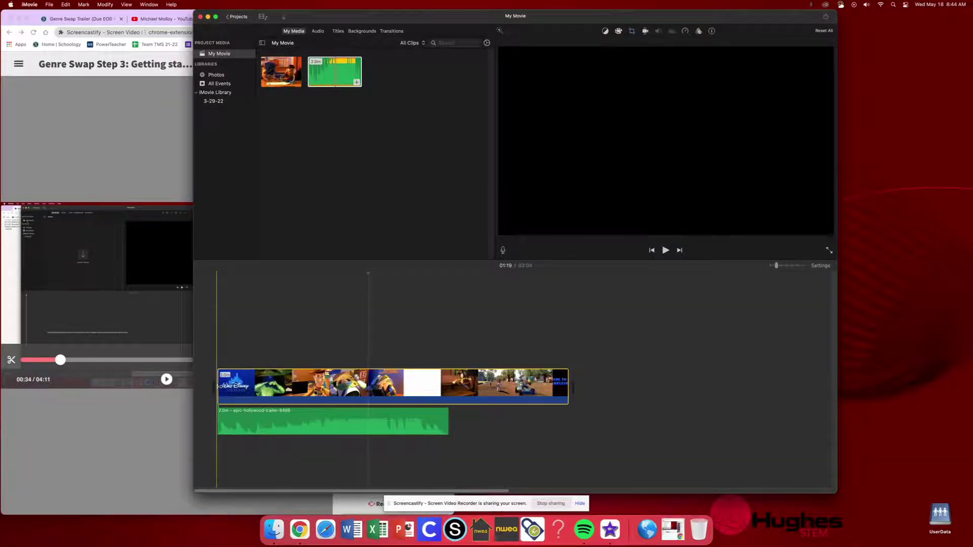
{"action": "key", "text": "XF86AudioMute"}
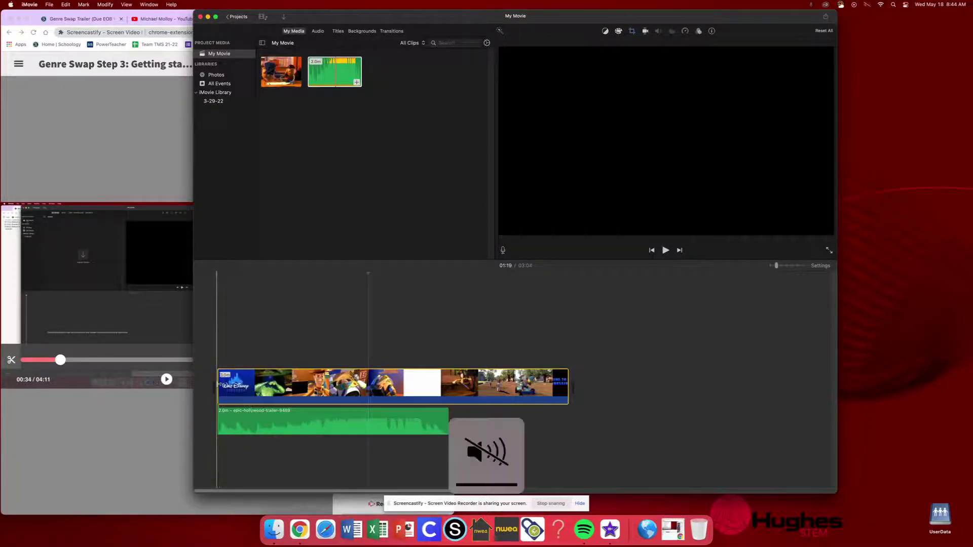
Trim a little off the trailer clip's start so the movie runs about 2:59
{"action": "left_click_drag", "start_coordinate": [219, 384], "coordinate": [215, 384]}
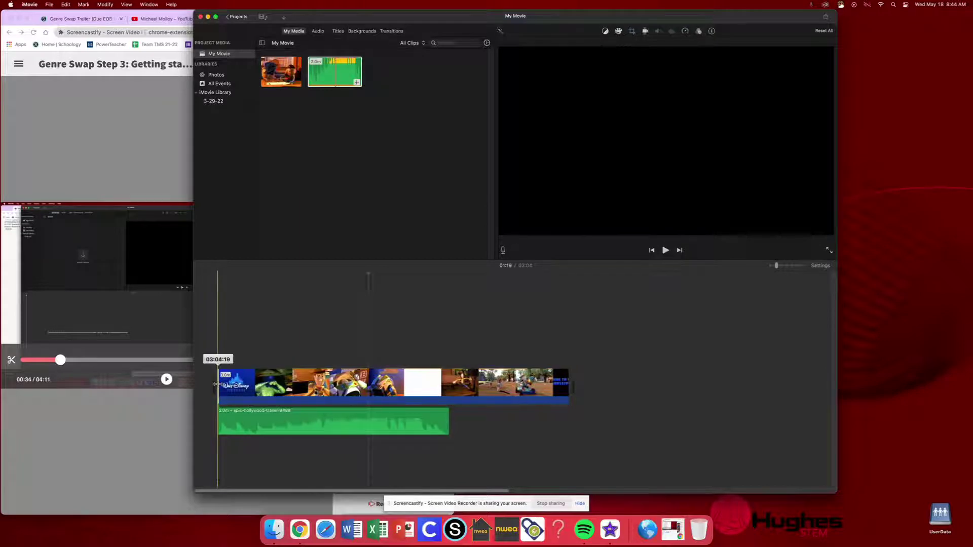
{"action": "left_click", "coordinate": [228, 383]}
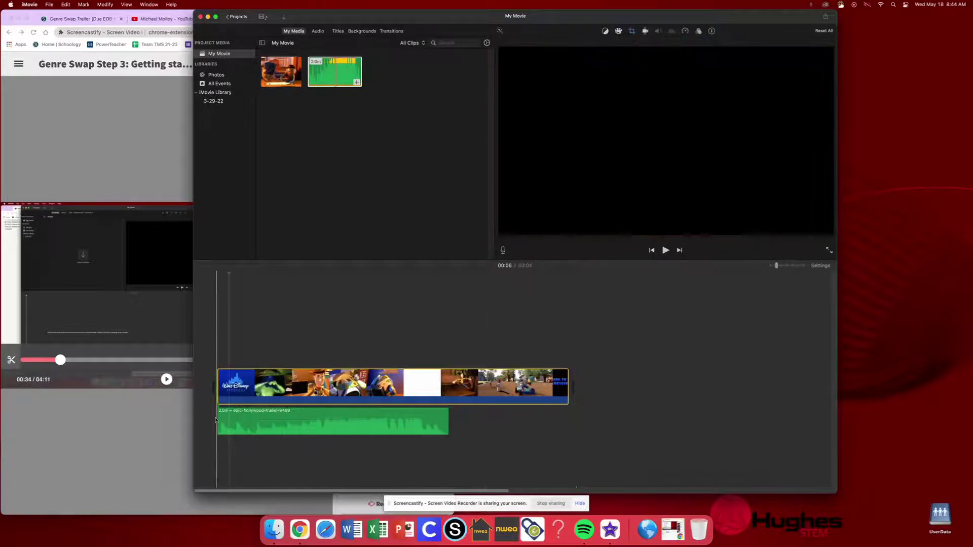
{"action": "left_click_drag", "start_coordinate": [218, 385], "coordinate": [226, 386]}
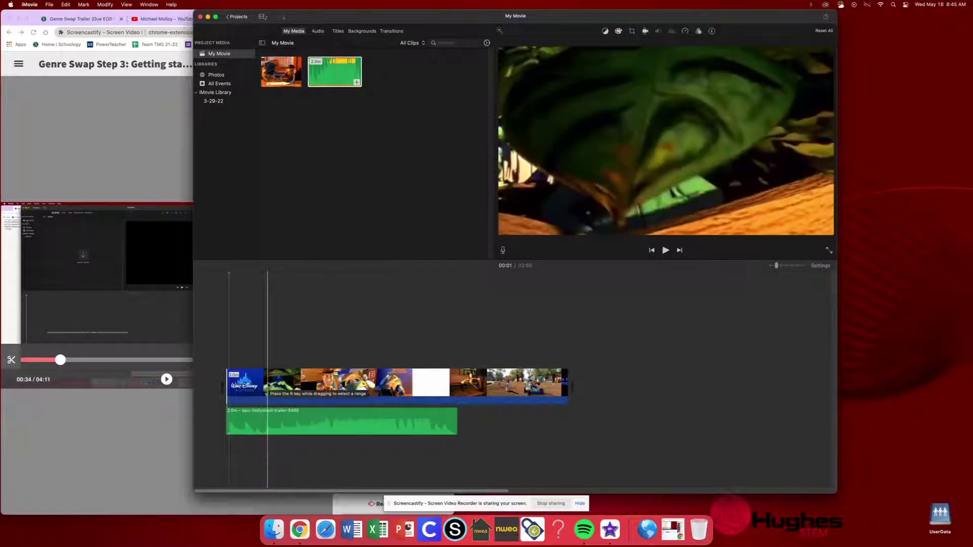
Split off the Disney opening at the playhead and trim the remaining clip's start, leaving 2:54
{"action": "left_click", "coordinate": [268, 385]}
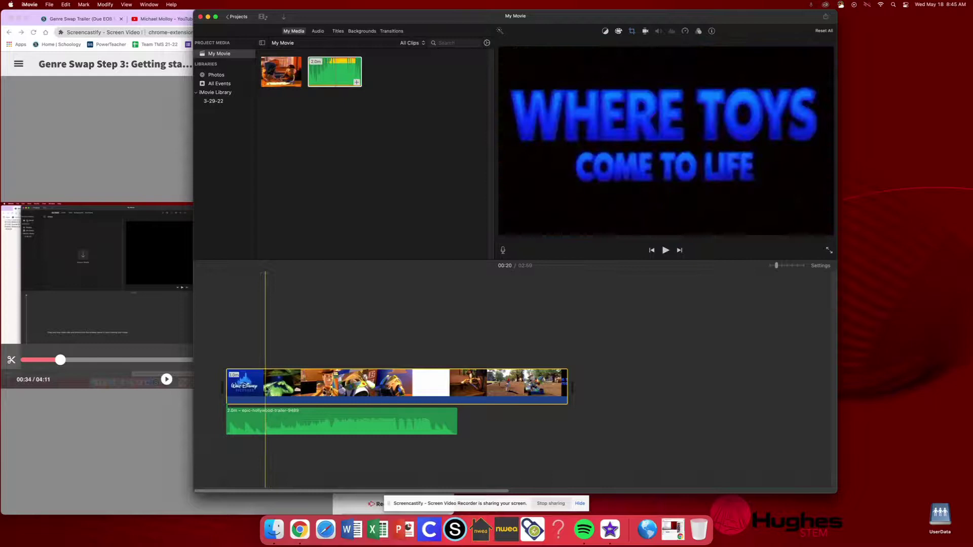
{"action": "right_click", "coordinate": [266, 389]}
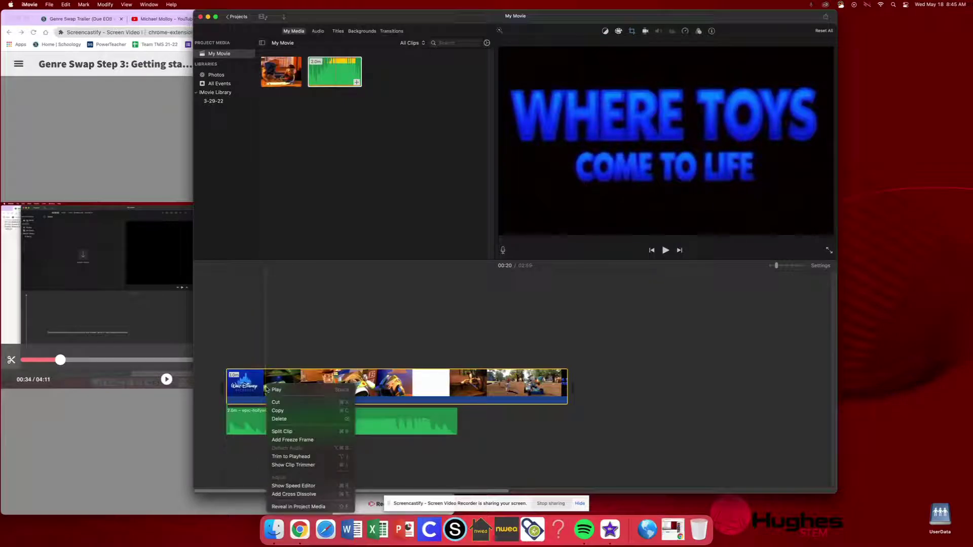
{"action": "left_click", "coordinate": [282, 431]}
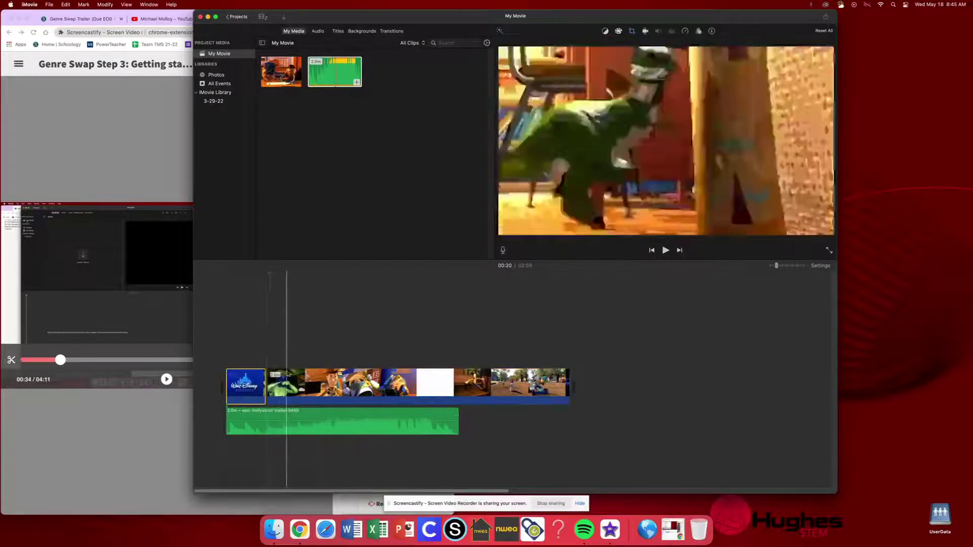
{"action": "left_click", "coordinate": [323, 385]}
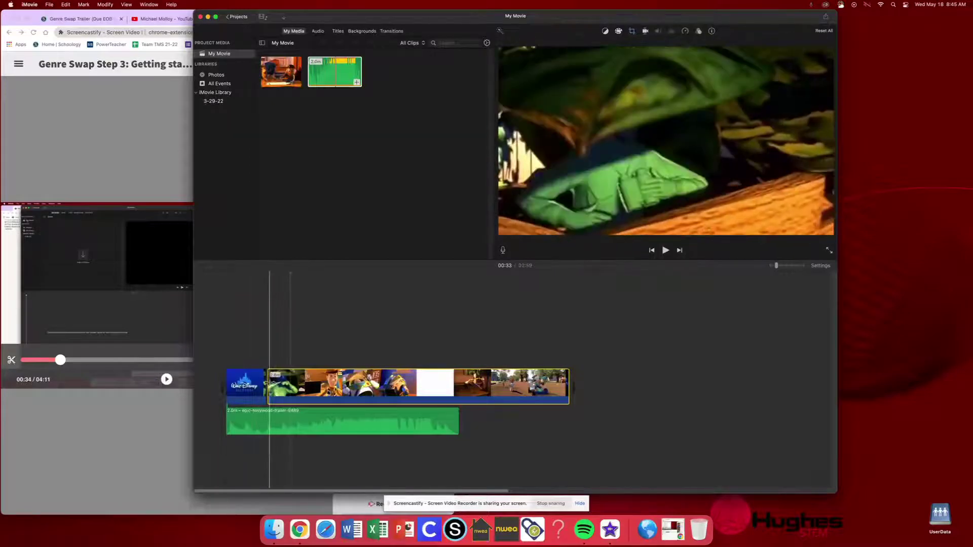
{"action": "left_click_drag", "start_coordinate": [269, 383], "coordinate": [276, 385]}
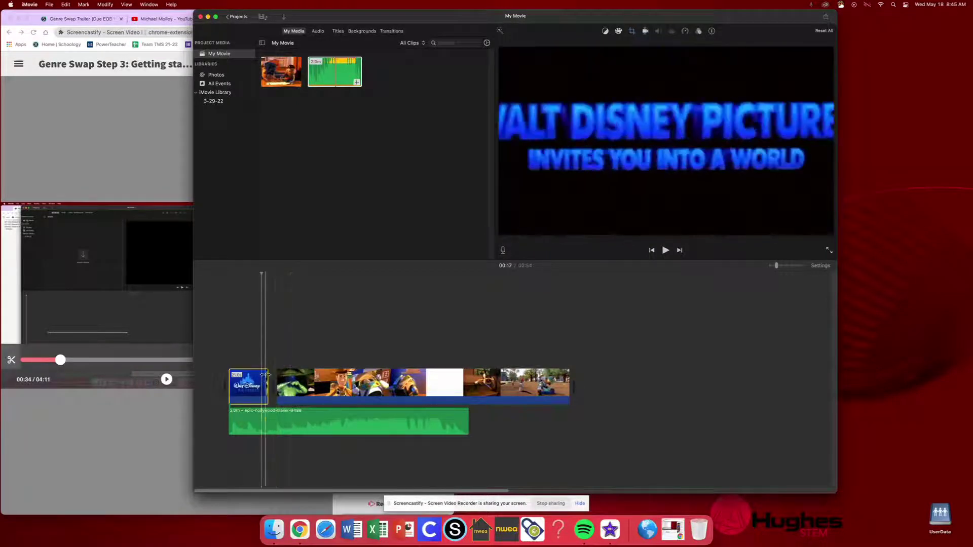
{"action": "left_click", "coordinate": [268, 383]}
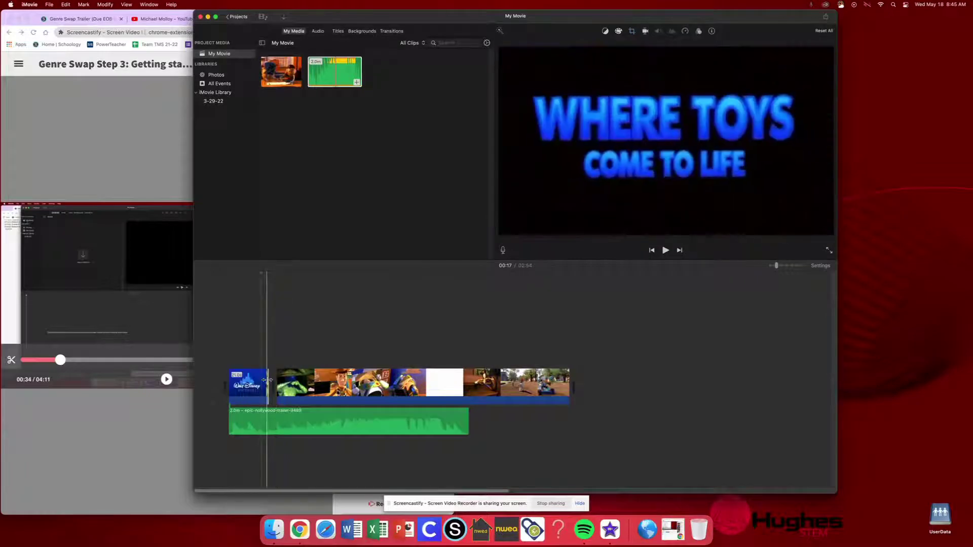
{"action": "left_click_drag", "start_coordinate": [268, 383], "coordinate": [267, 383]}
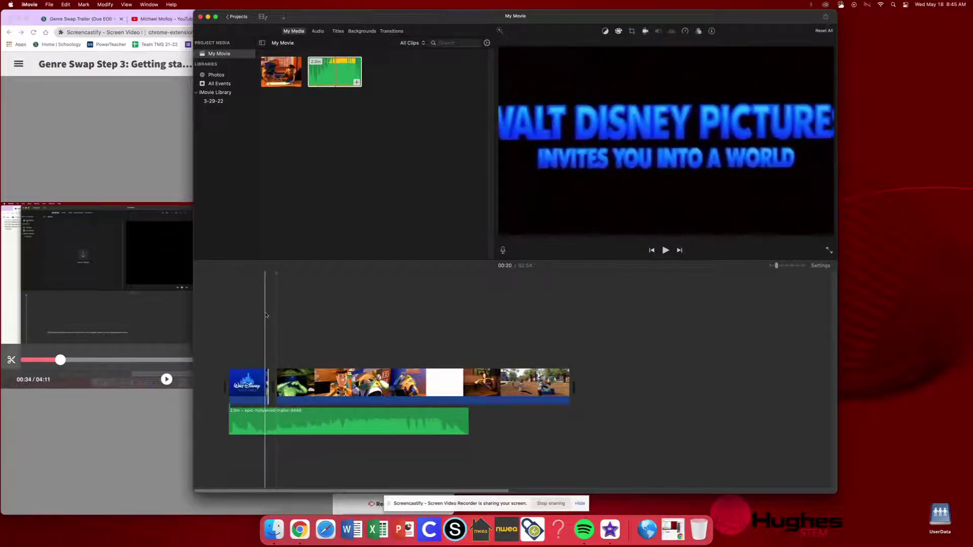
{"action": "left_click", "coordinate": [285, 385]}
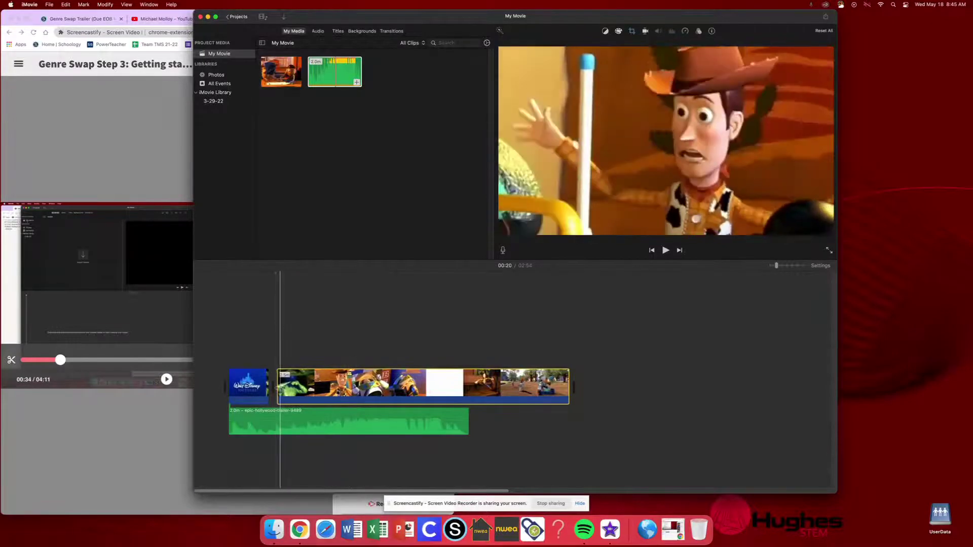
{"action": "left_click_drag", "start_coordinate": [279, 388], "coordinate": [273, 389]}
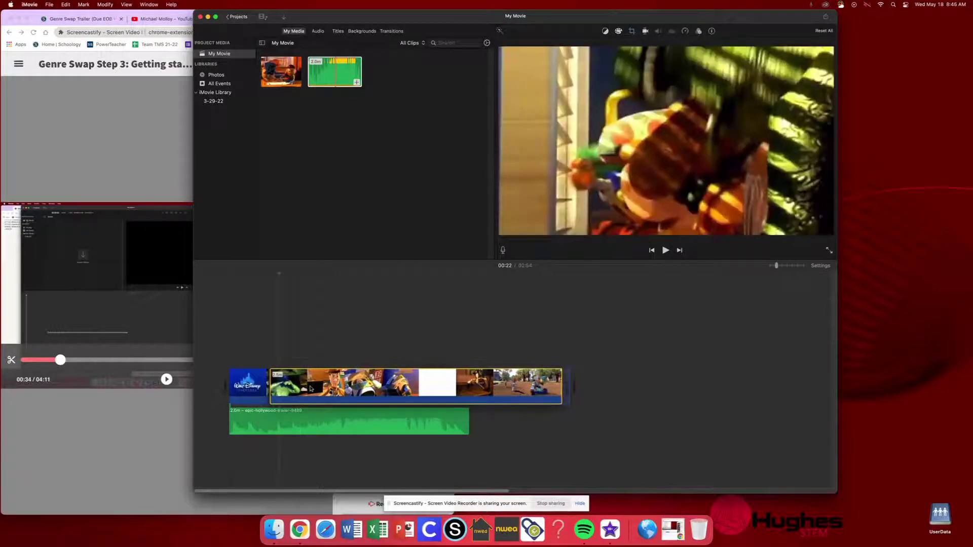
{"action": "left_click", "coordinate": [242, 324]}
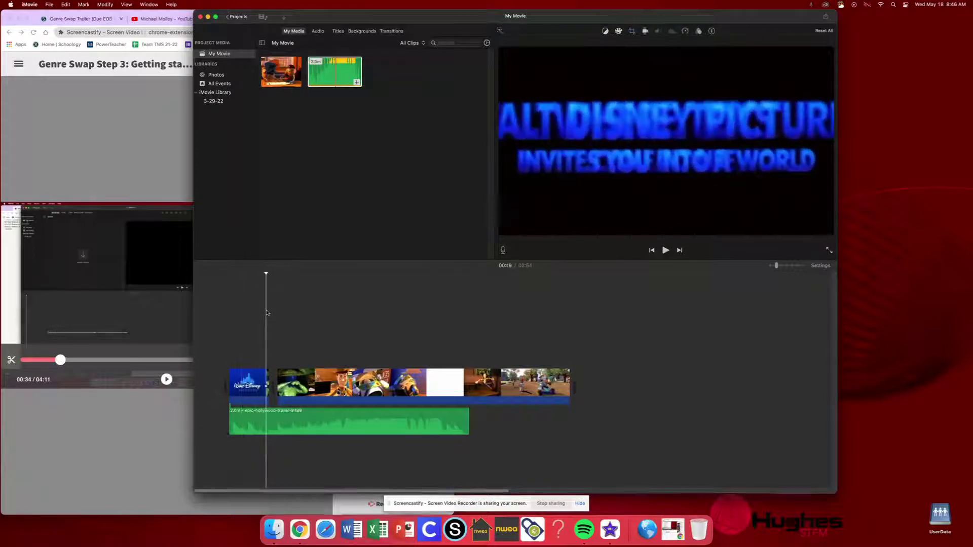
{"action": "key", "text": "space"}
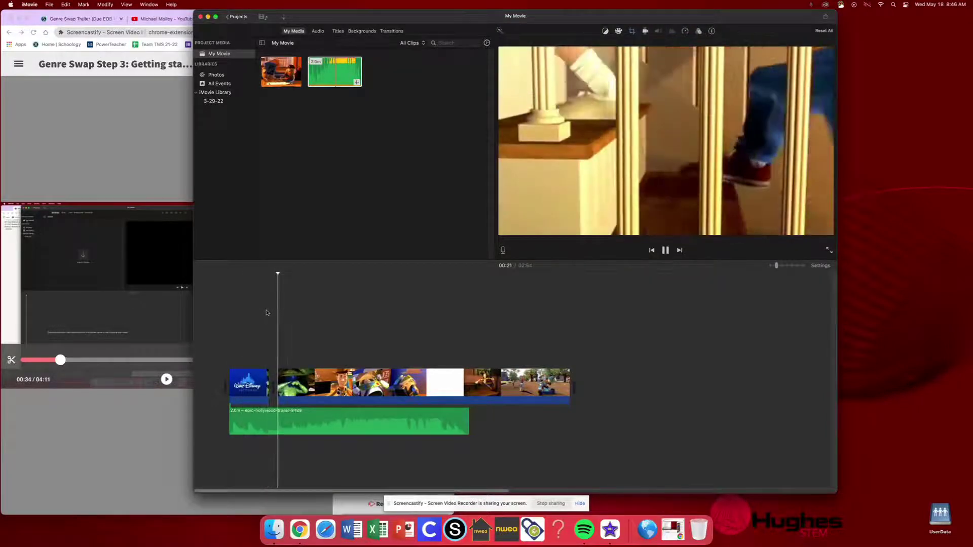
{"action": "key", "text": "space"}
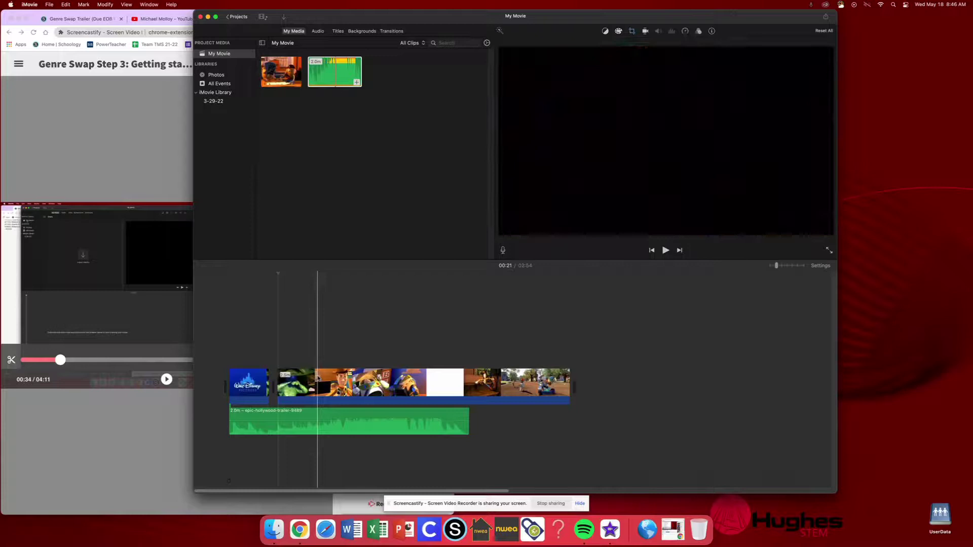
Split the long clip at the playhead to isolate the short 'Where Toys Come to Life' shot, then check each clip
{"action": "left_click", "coordinate": [318, 378]}
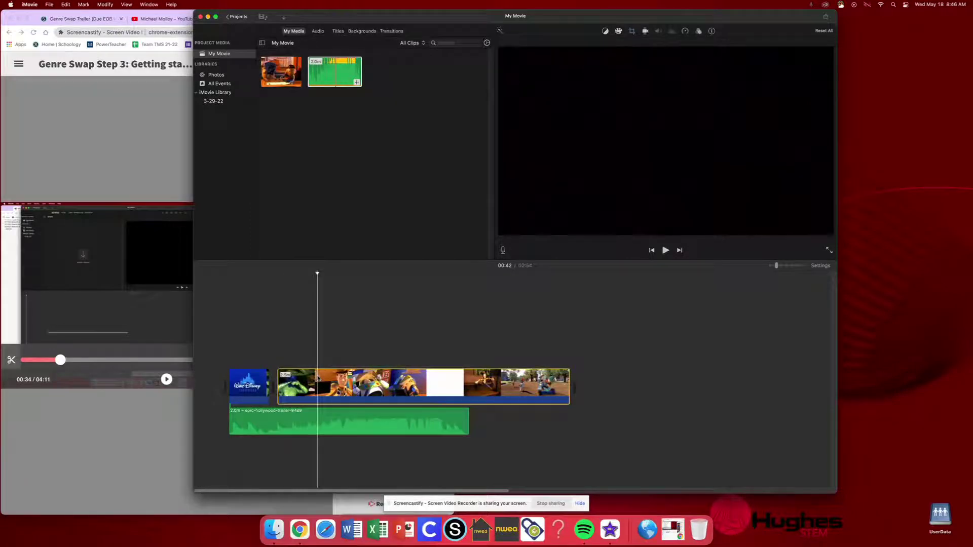
{"action": "right_click", "coordinate": [318, 378]}
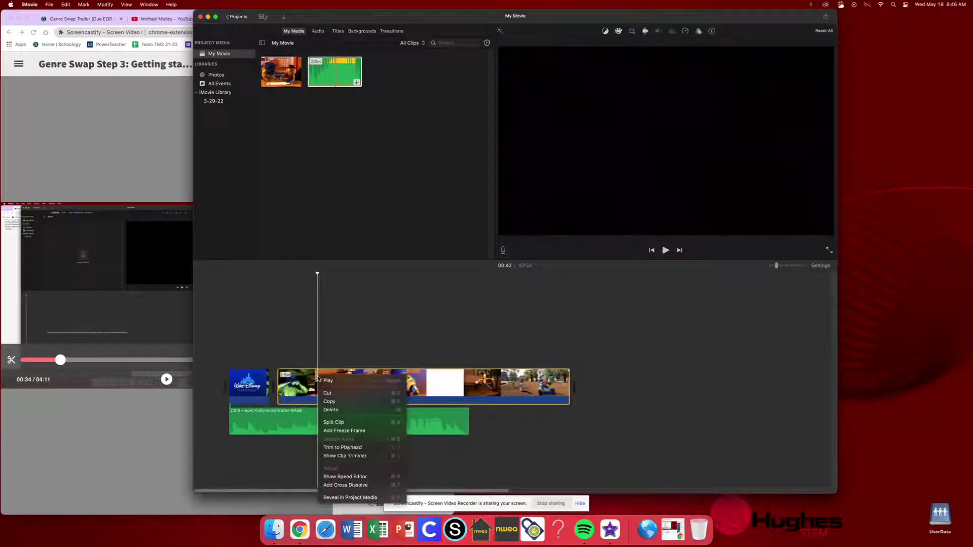
{"action": "left_click", "coordinate": [329, 422]}
{"action": "left_click", "coordinate": [333, 383]}
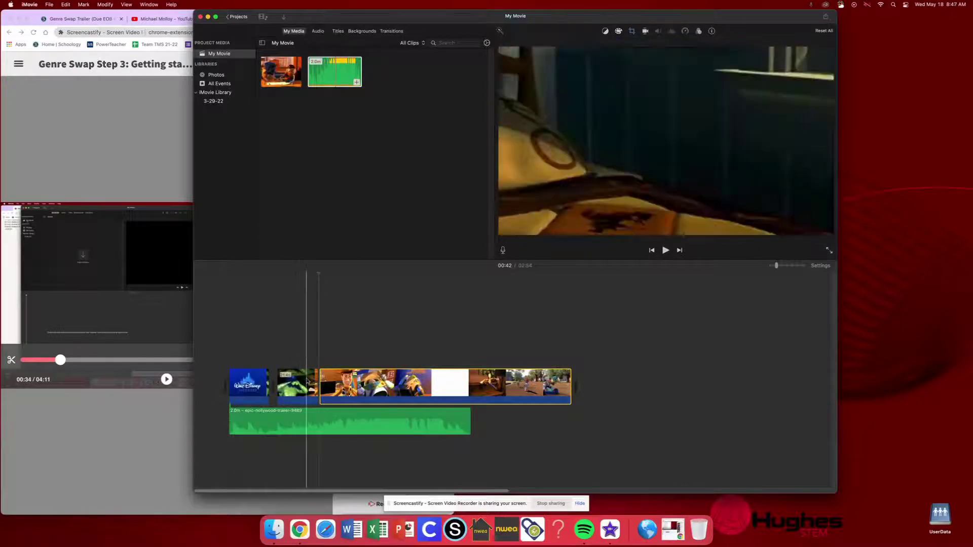
{"action": "left_click", "coordinate": [306, 385]}
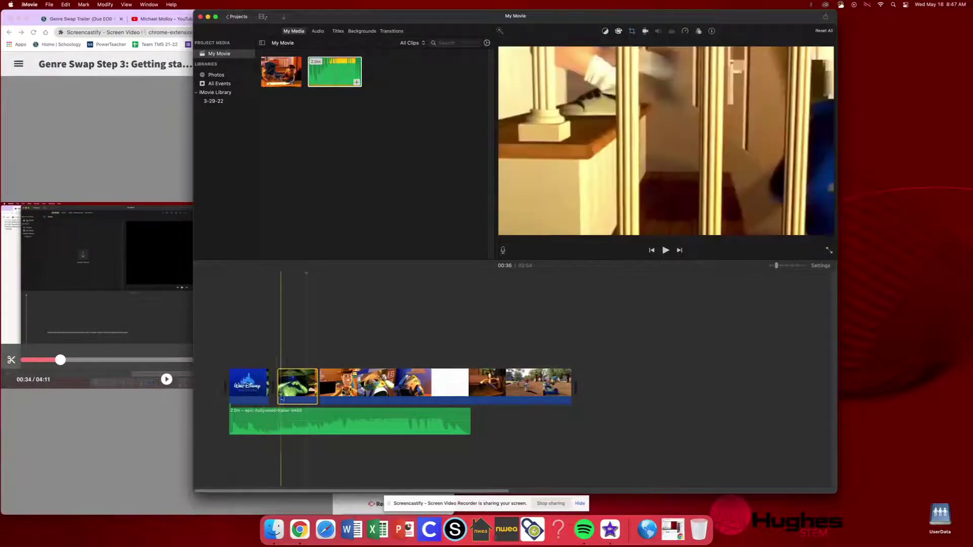
{"action": "left_click", "coordinate": [262, 389]}
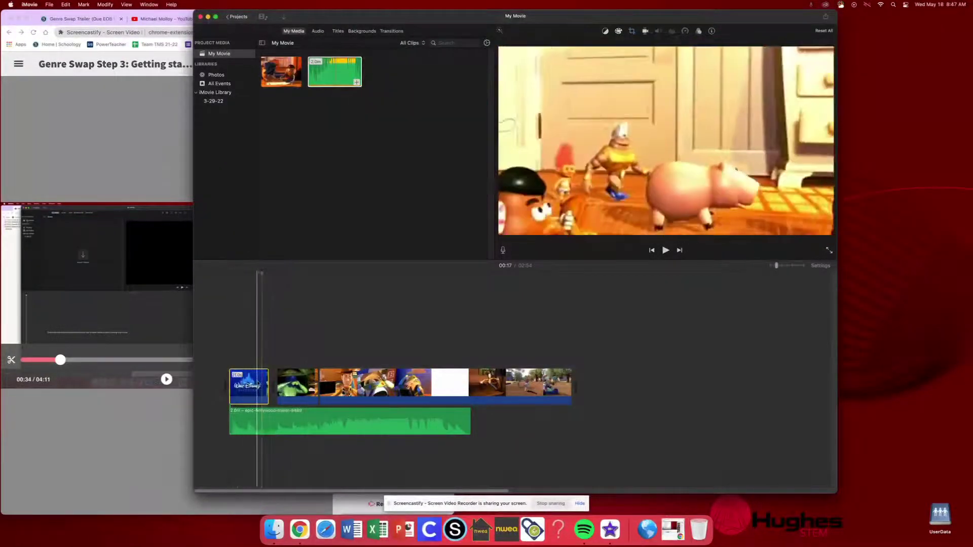
Switch the browser to Transitions, listing Cross Dissolve, Fade to Black and others
{"action": "left_click", "coordinate": [391, 31]}
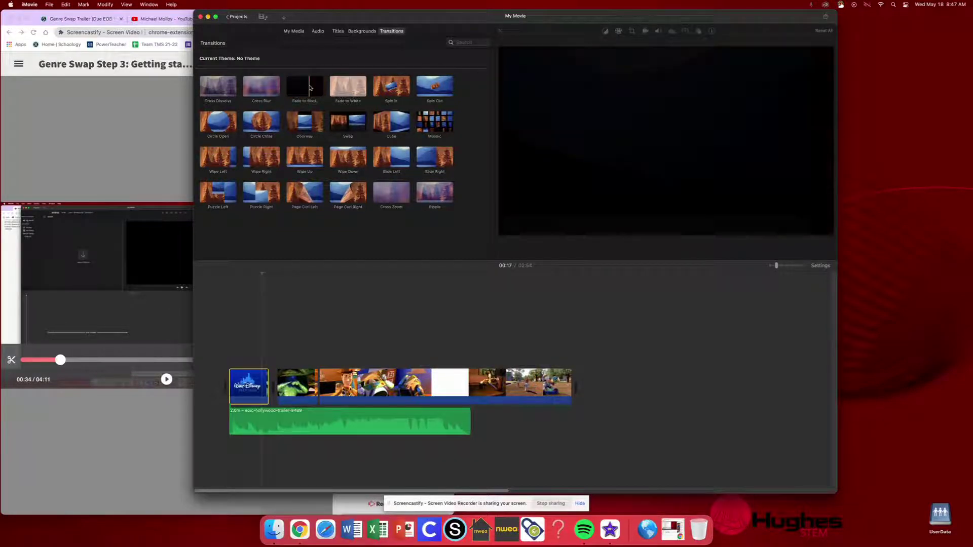
{"action": "left_click", "coordinate": [309, 86]}
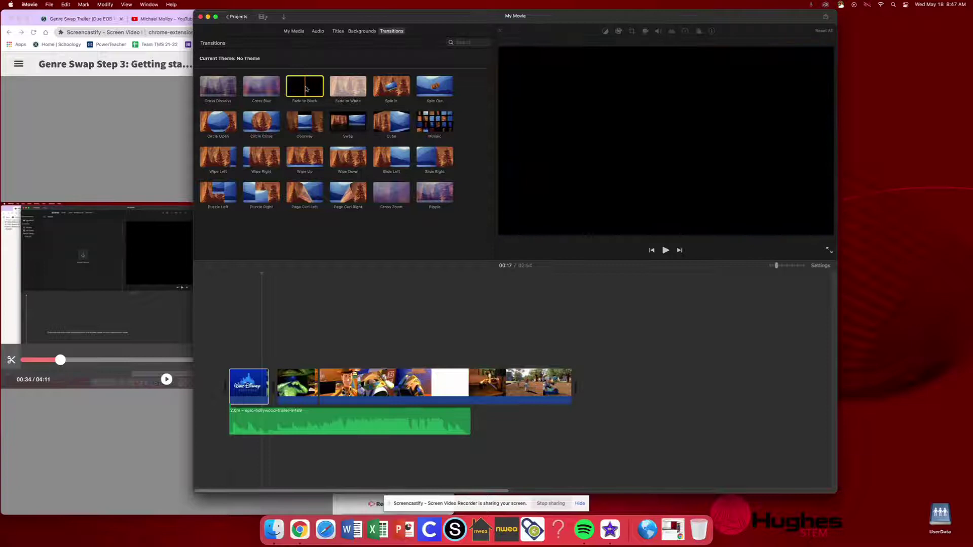
{"action": "left_click_drag", "start_coordinate": [303, 88], "coordinate": [262, 385]}
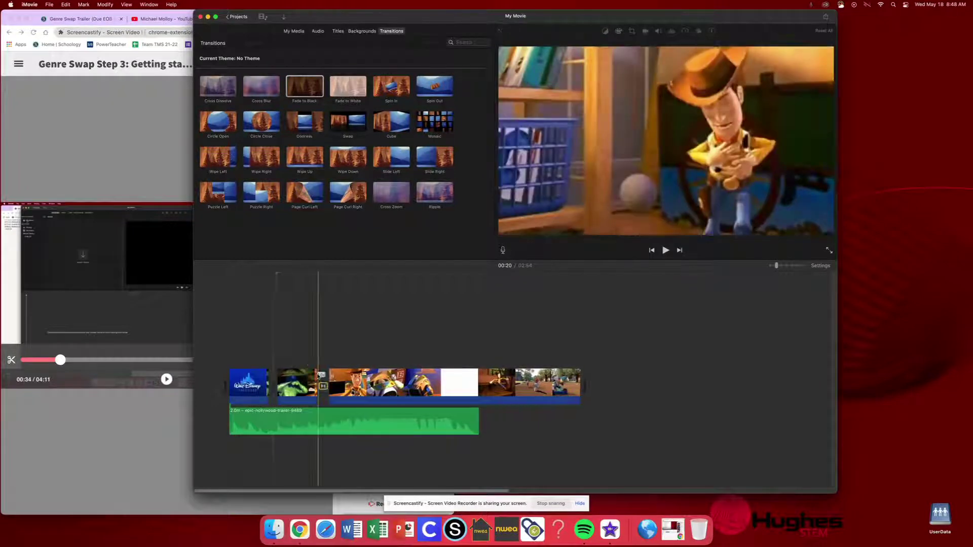
{"action": "left_click", "coordinate": [311, 350]}
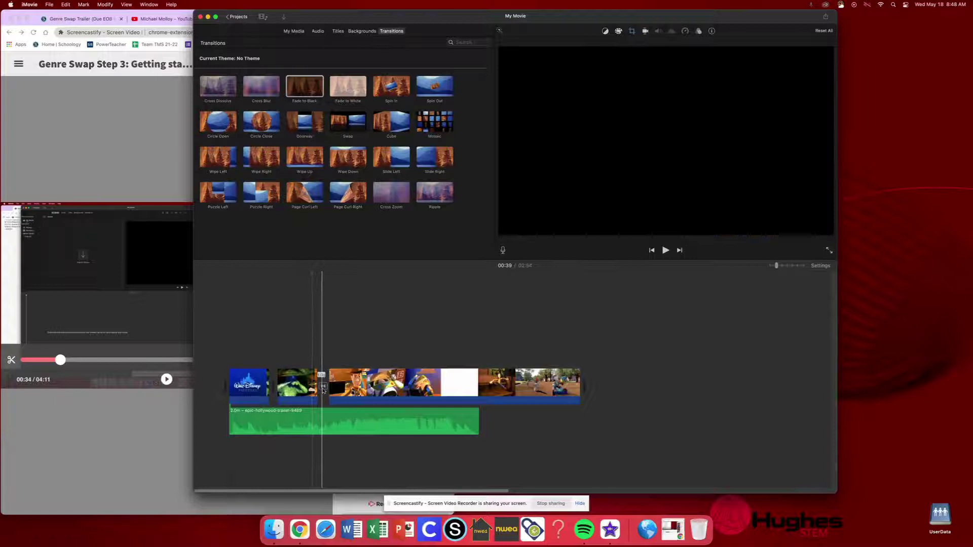
{"action": "key", "text": "space"}
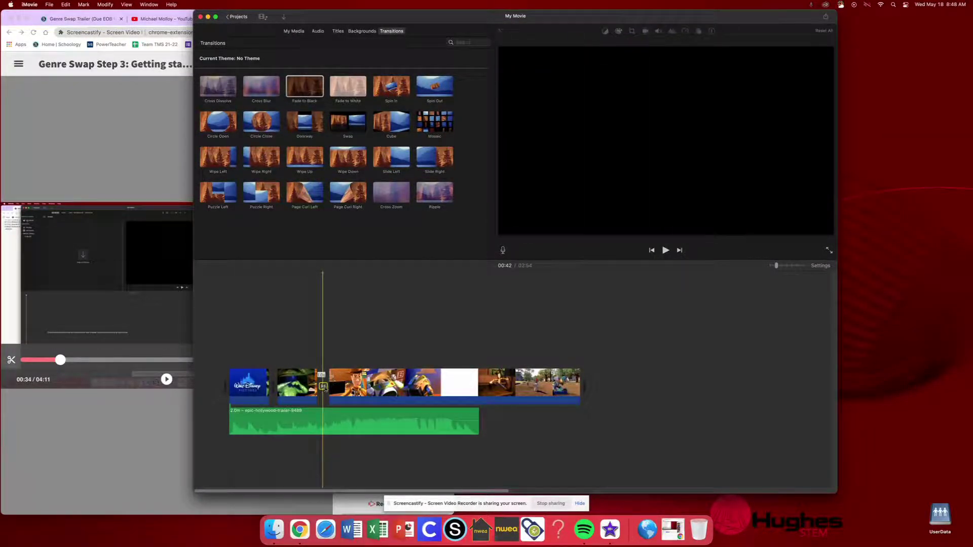
{"action": "left_click_drag", "start_coordinate": [325, 385], "coordinate": [302, 252]}
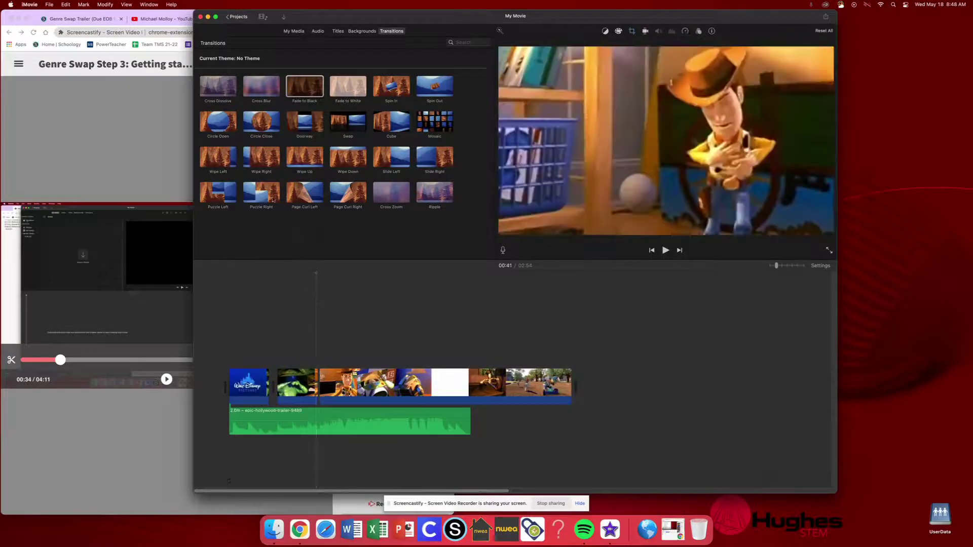
Place a Fade to White transition at the cut between the green clip and the Woody clip
{"action": "left_click_drag", "start_coordinate": [366, 92], "coordinate": [323, 353]}
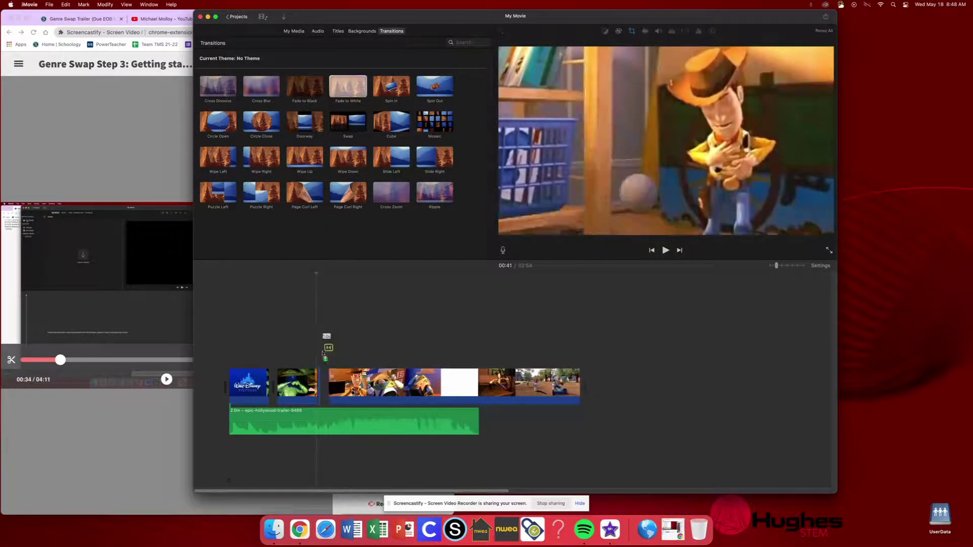
{"action": "left_click_drag", "start_coordinate": [322, 388], "coordinate": [323, 387]}
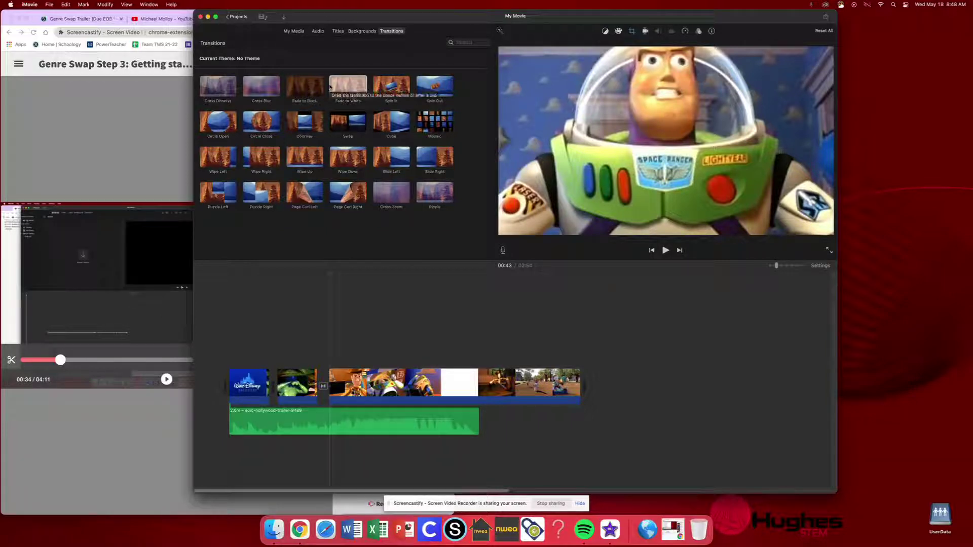
{"action": "left_click_drag", "start_coordinate": [330, 86], "coordinate": [322, 387]}
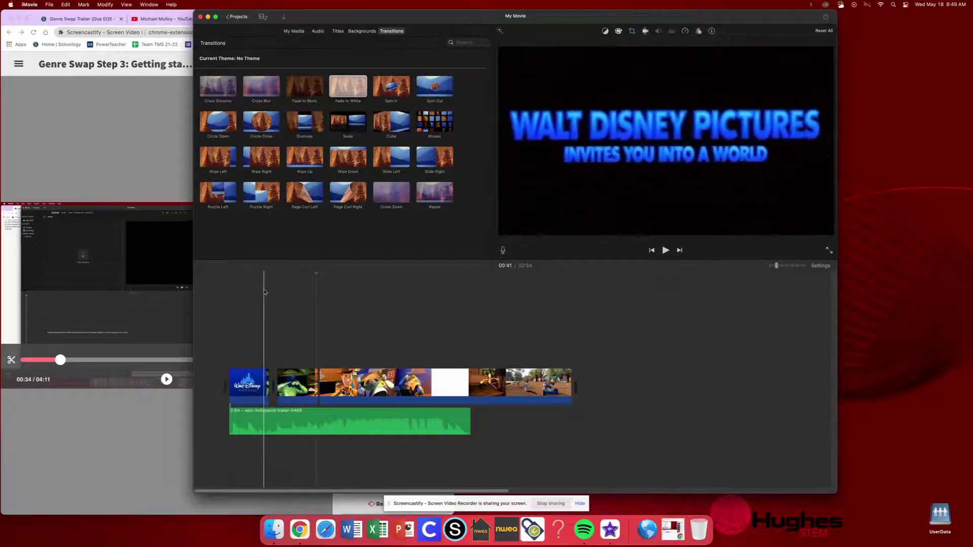
Split the Disney logo clip near its end and delete the leftover piece, cutting the movie to 2:49
{"action": "left_click", "coordinate": [264, 292]}
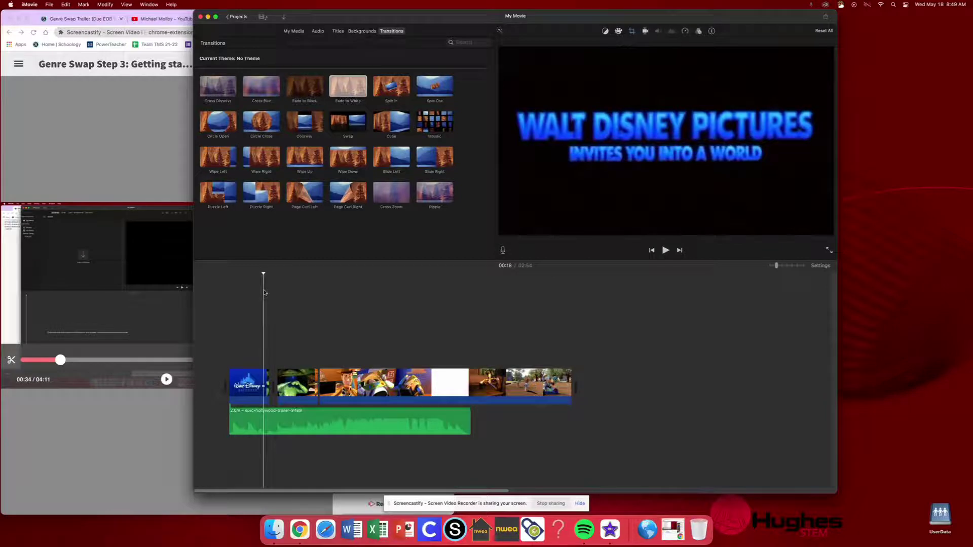
{"action": "left_click", "coordinate": [268, 289]}
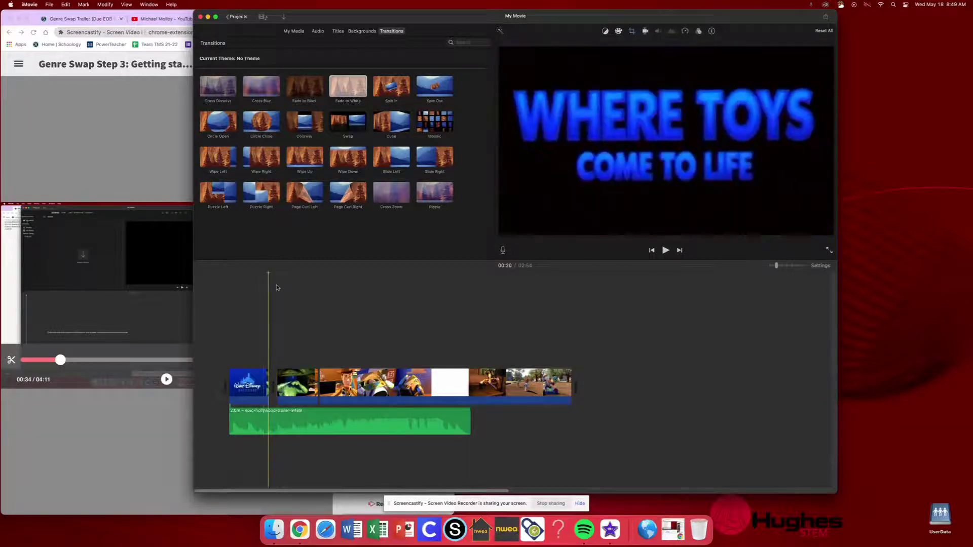
{"action": "left_click", "coordinate": [262, 385]}
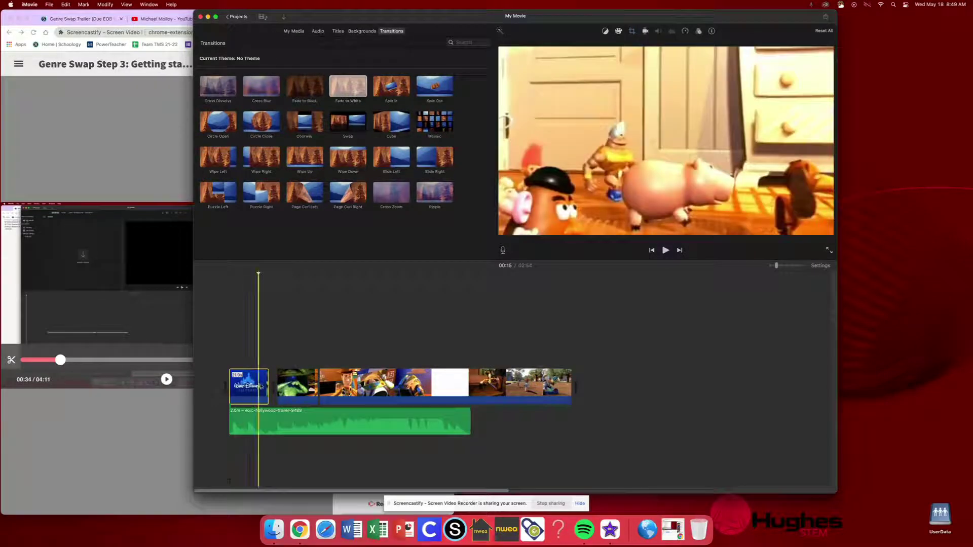
{"action": "right_click", "coordinate": [260, 386]}
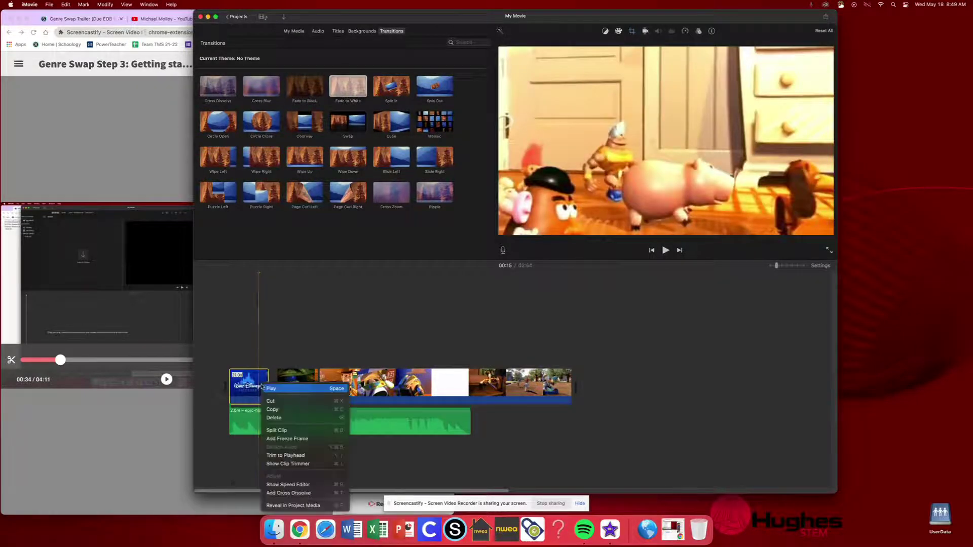
{"action": "left_click", "coordinate": [260, 384]}
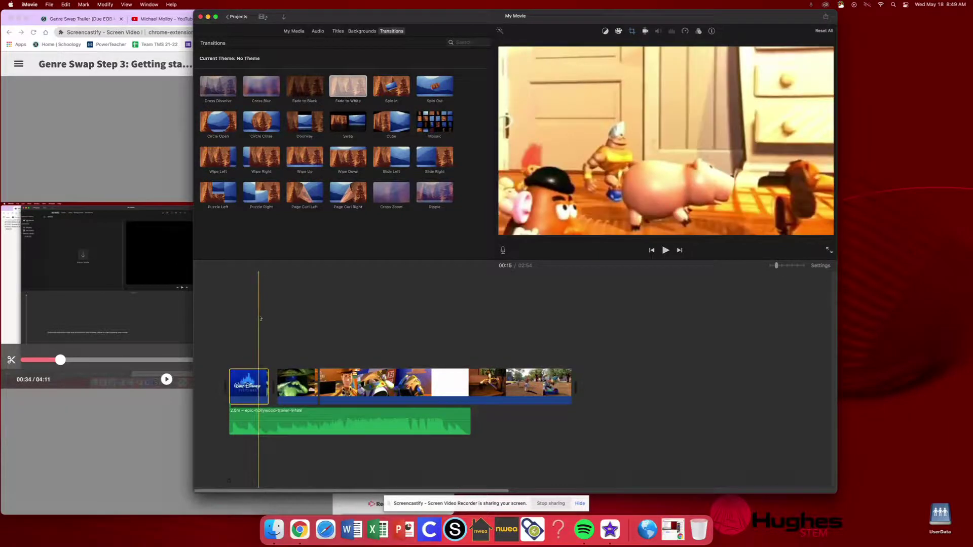
{"action": "right_click", "coordinate": [262, 377]}
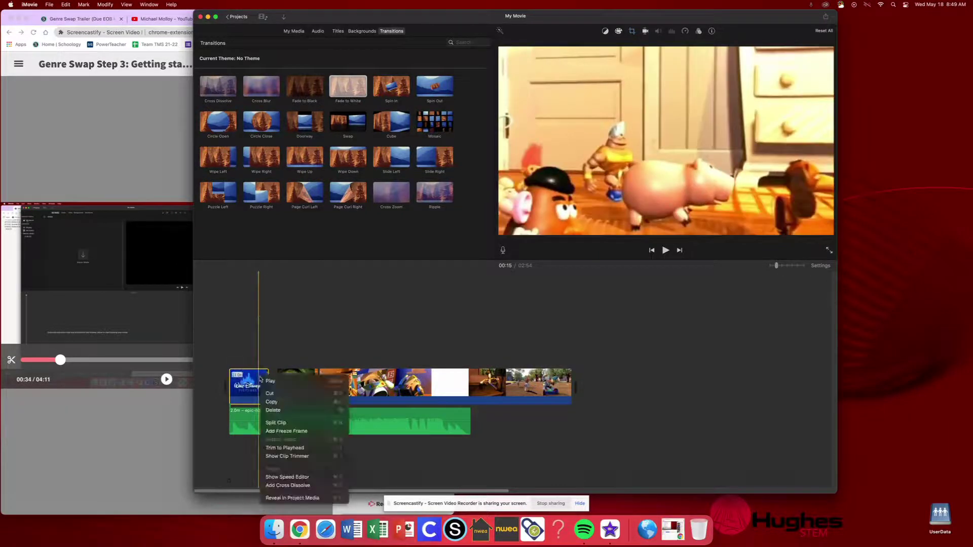
{"action": "left_click", "coordinate": [282, 422]}
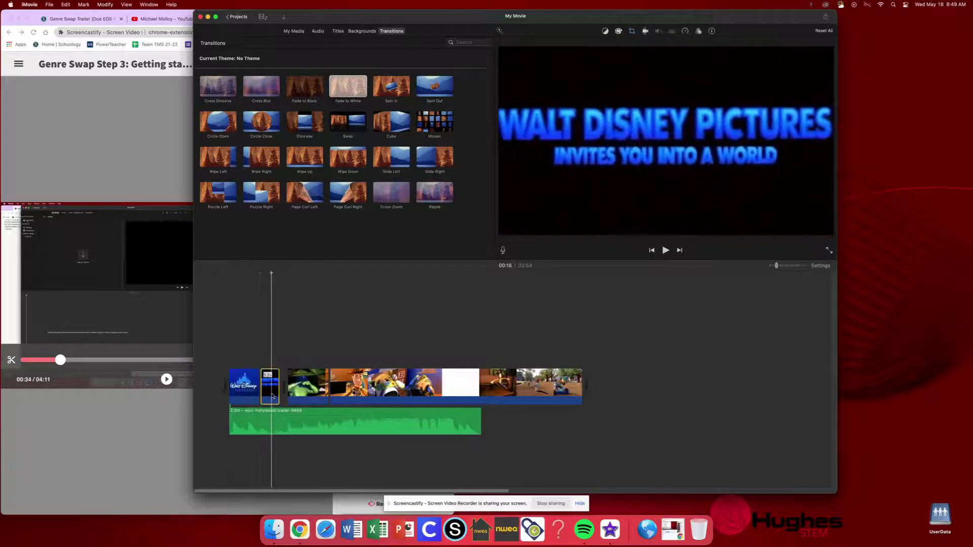
{"action": "key", "text": "Delete"}
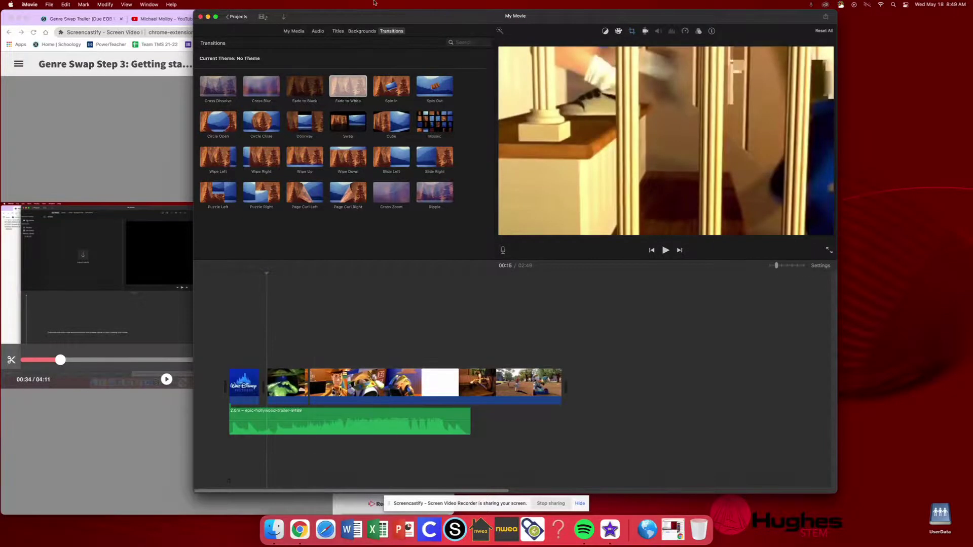
Show the title styles and try a Chromatic title at the playhead, then undo it
{"action": "left_click", "coordinate": [338, 31]}
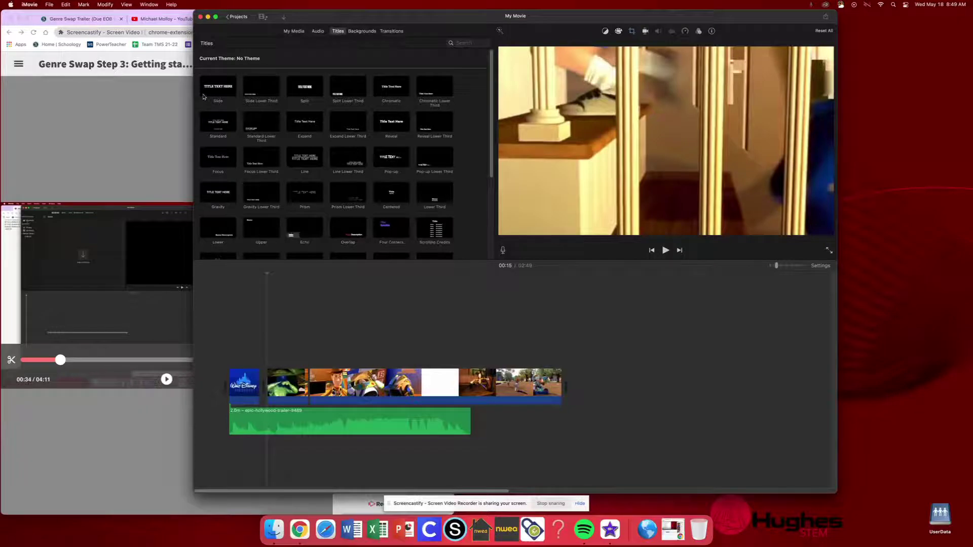
{"action": "left_click", "coordinate": [391, 89]}
{"action": "double_click", "coordinate": [393, 90]}
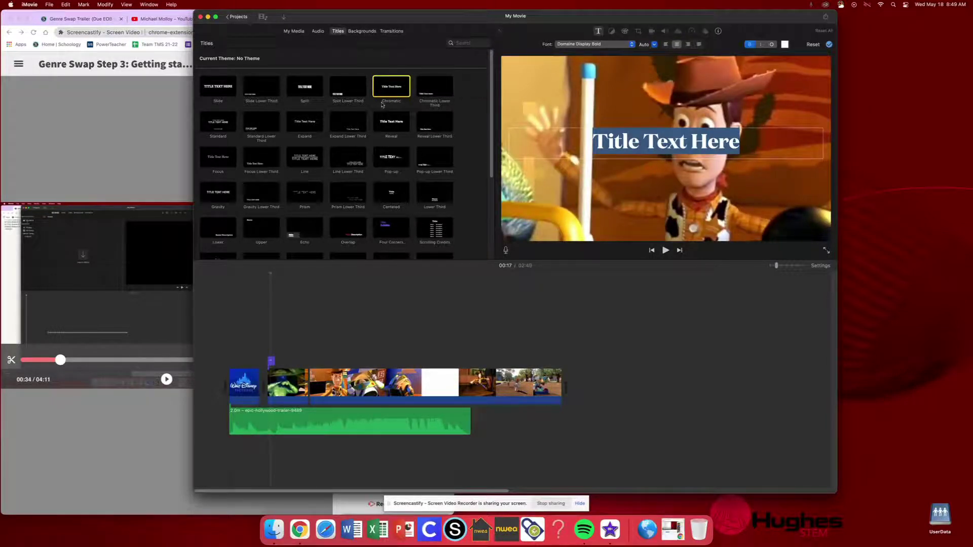
{"action": "left_click", "coordinate": [318, 319]}
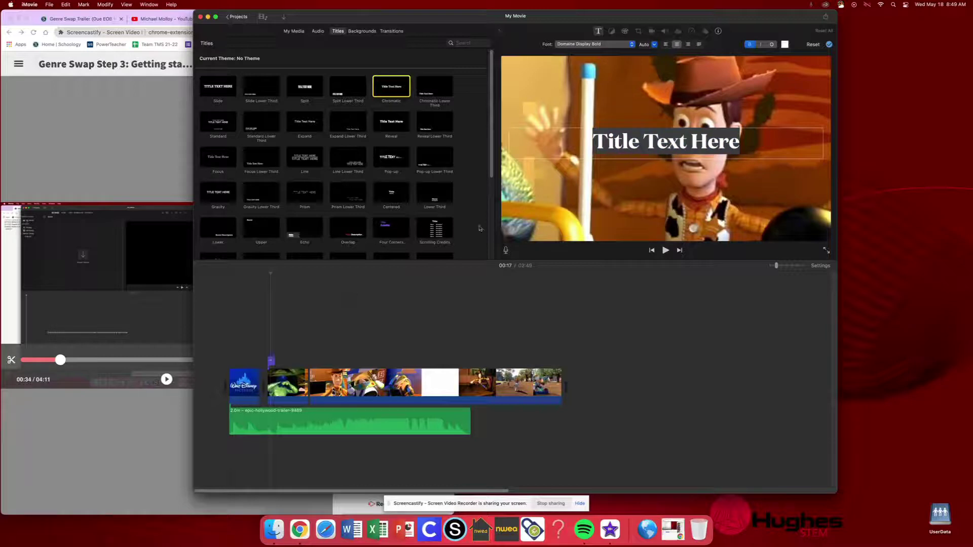
{"action": "key", "text": "super+z"}
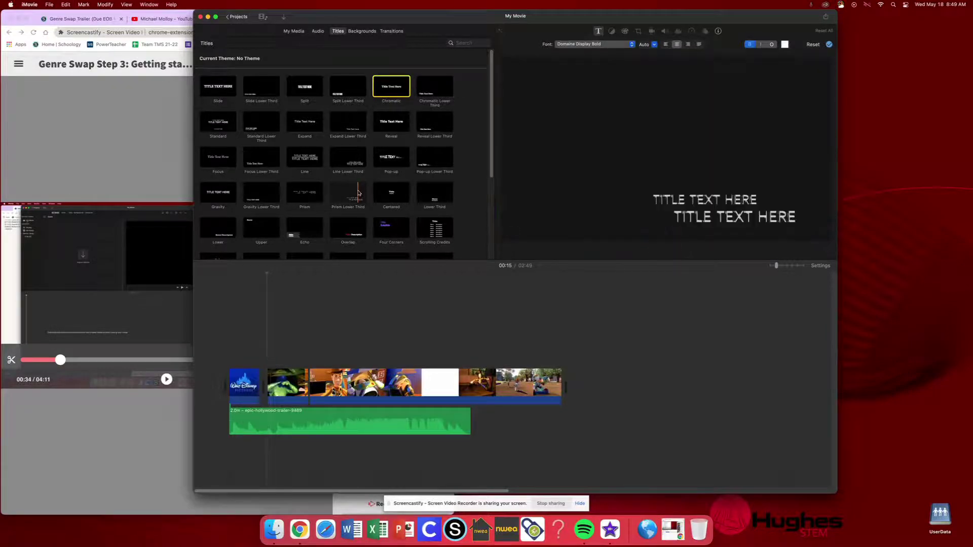
Preview the Split Lower Third style and scroll through the other title styles
{"action": "left_click", "coordinate": [356, 93]}
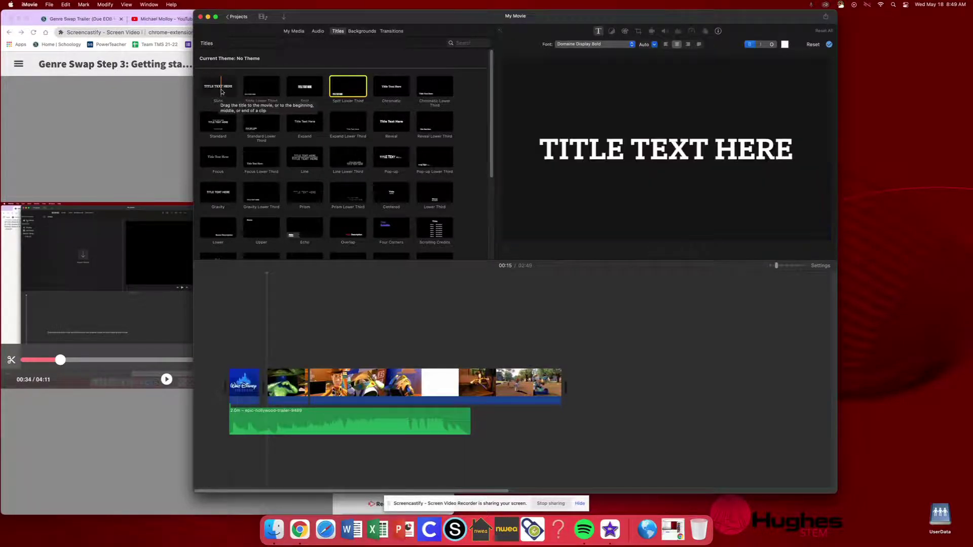
{"action": "scroll", "coordinate": [274, 168], "scroll_direction": "down", "scroll_amount": 1}
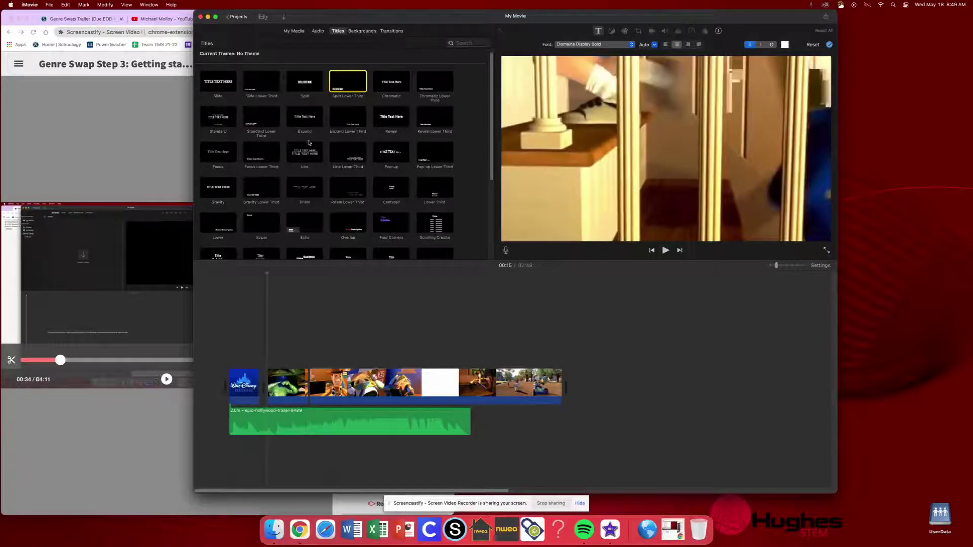
{"action": "scroll", "coordinate": [276, 175], "scroll_direction": "down", "scroll_amount": 5}
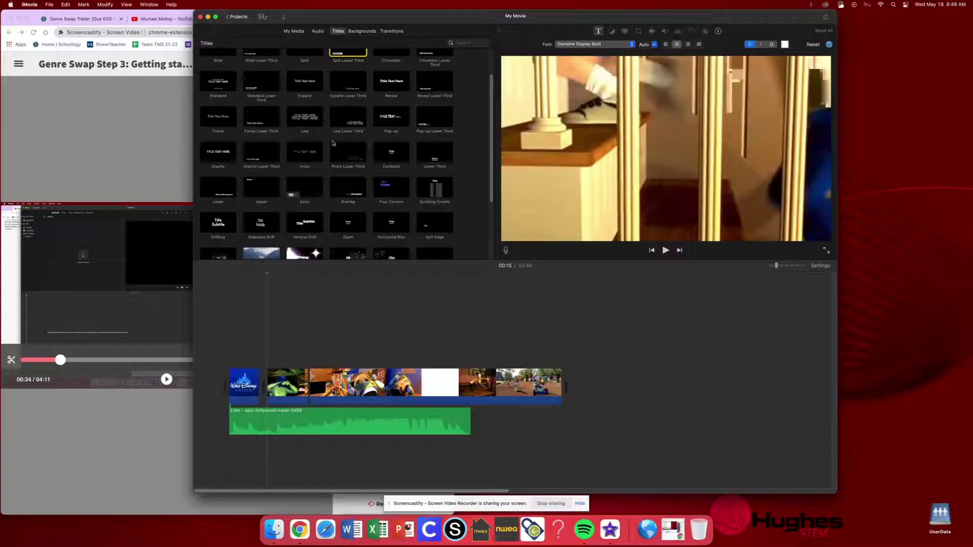
{"action": "scroll", "coordinate": [352, 146], "scroll_direction": "down", "scroll_amount": 4}
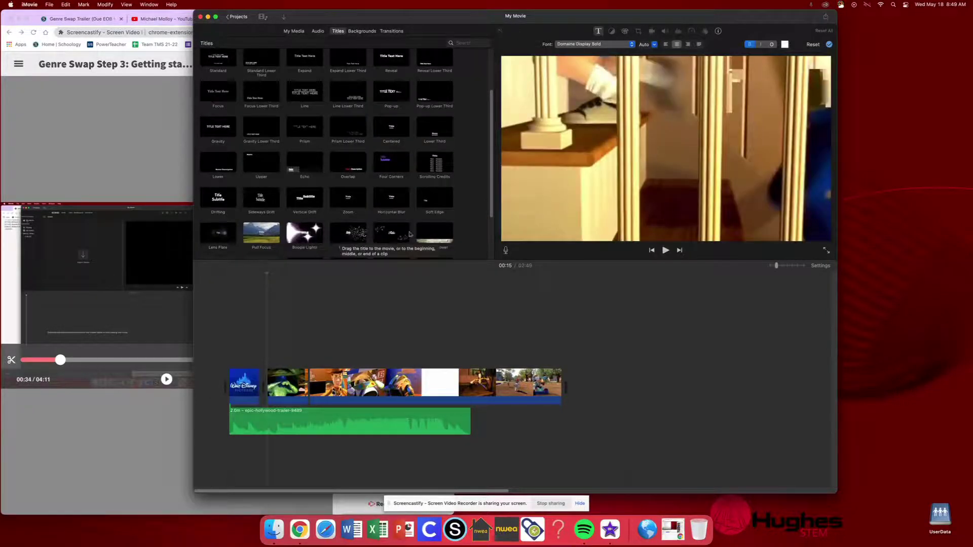
{"action": "scroll", "coordinate": [393, 228], "scroll_direction": "up", "scroll_amount": 5}
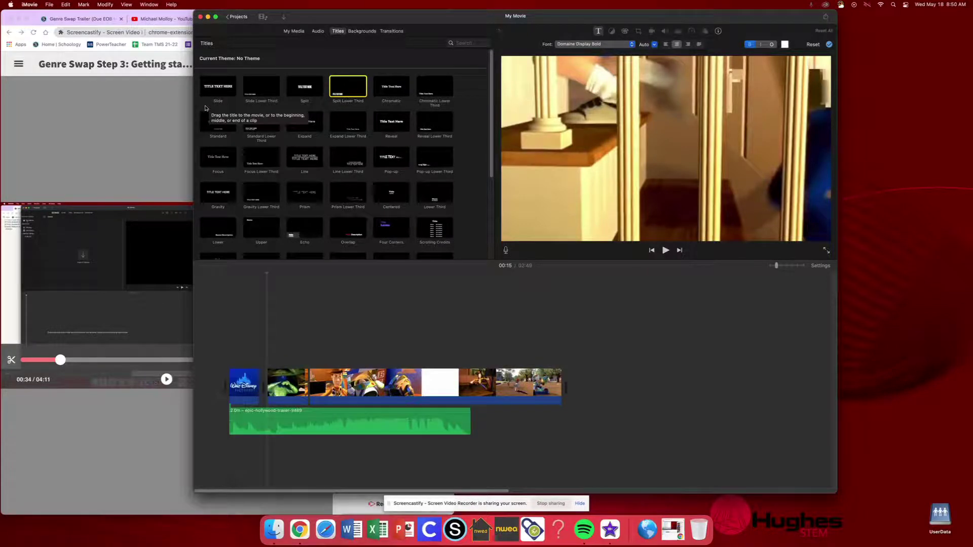
Add a Slide title after the Disney logo and replace its placeholder with 'THE SCARIEST MOVIE YOU WILL SEE ALL YEAR'
{"action": "left_click", "coordinate": [222, 88]}
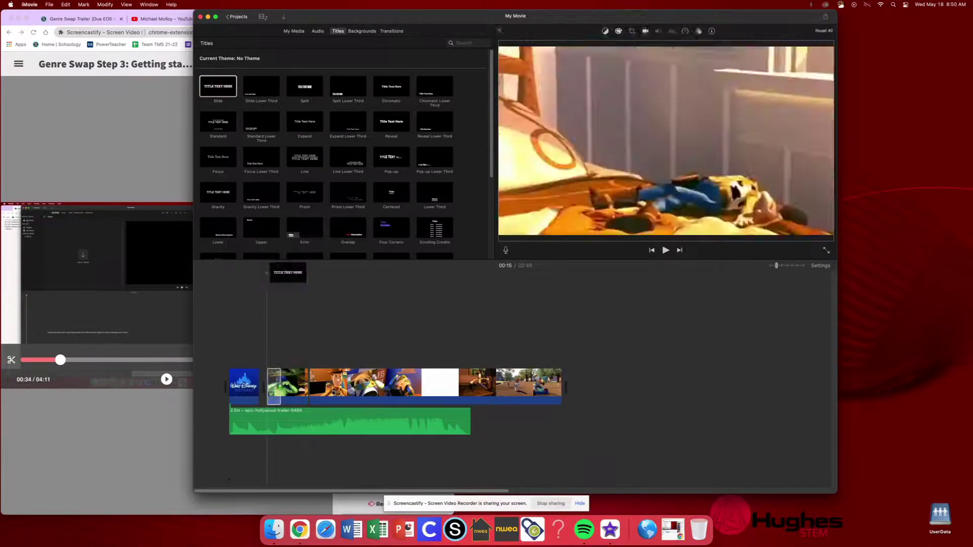
{"action": "left_click_drag", "start_coordinate": [221, 88], "coordinate": [260, 383]}
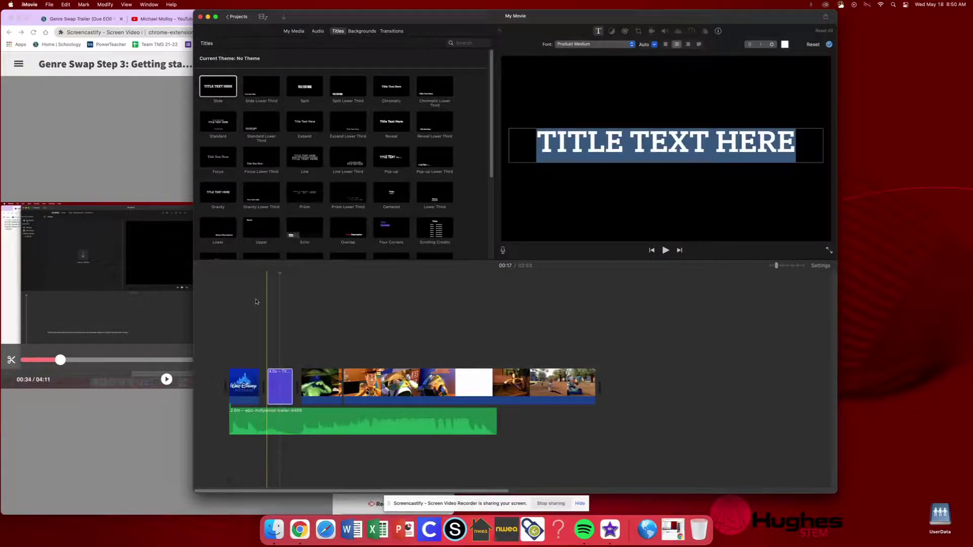
{"action": "key", "text": "BackSpace"}
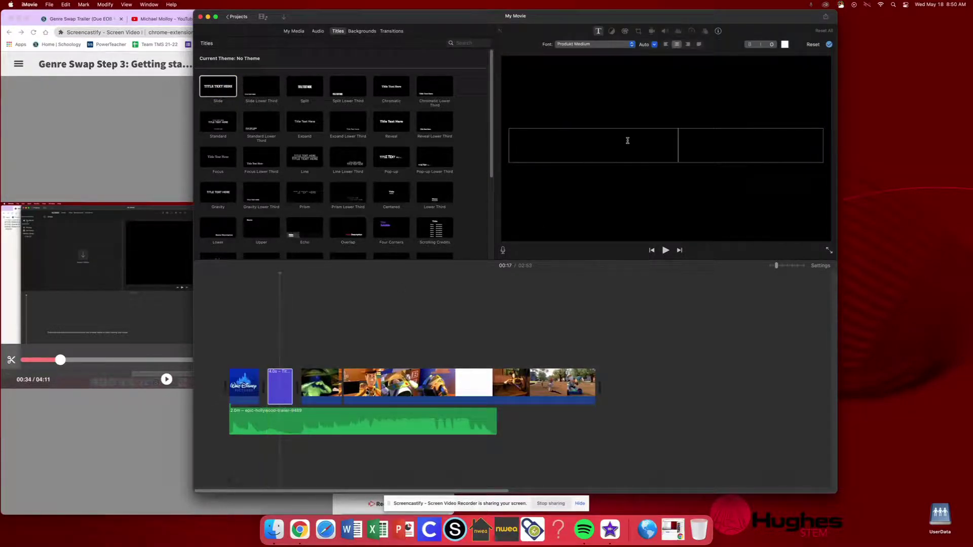
{"action": "key", "text": "BackSpace"}
{"action": "type", "text": "THE"}
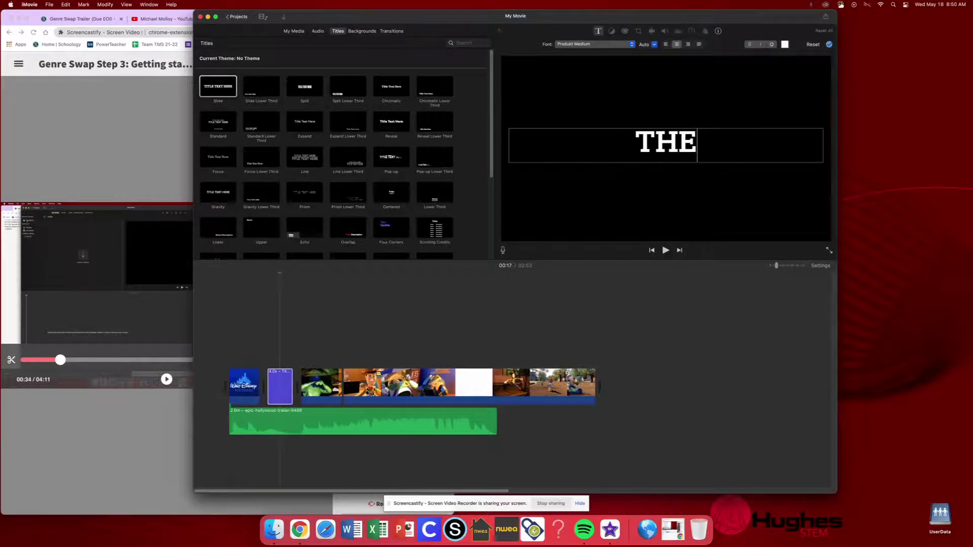
{"action": "type", "text": " SCARIES"}
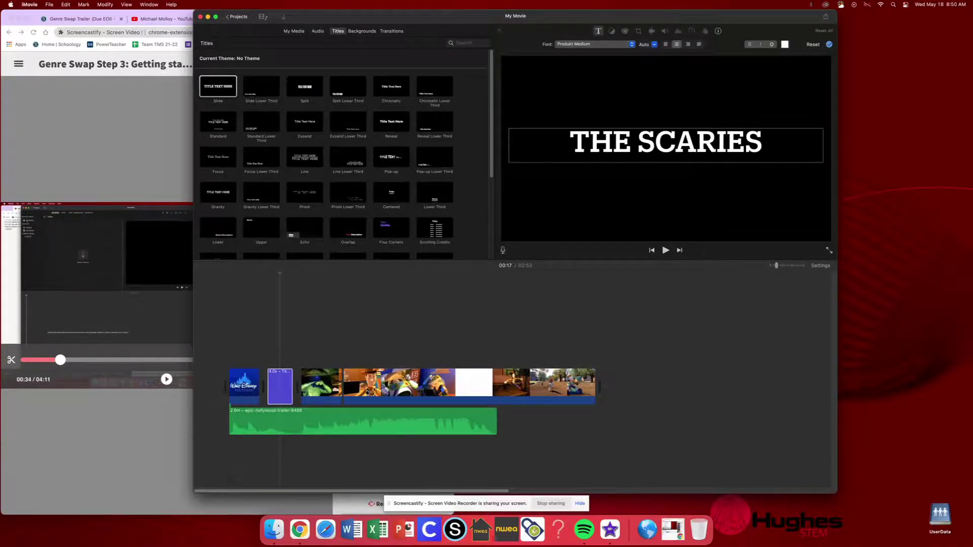
{"action": "key", "text": "BackSpace"}
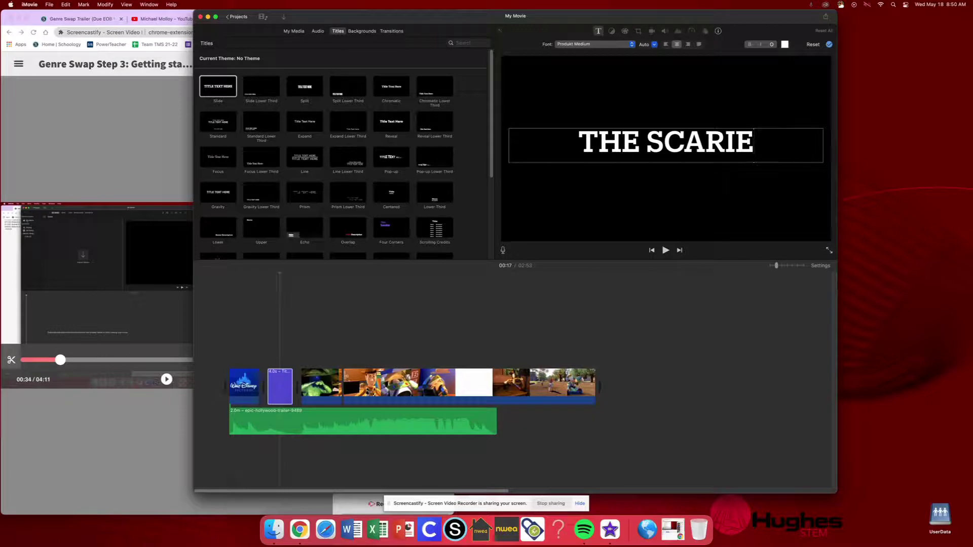
{"action": "type", "text": "ST M"}
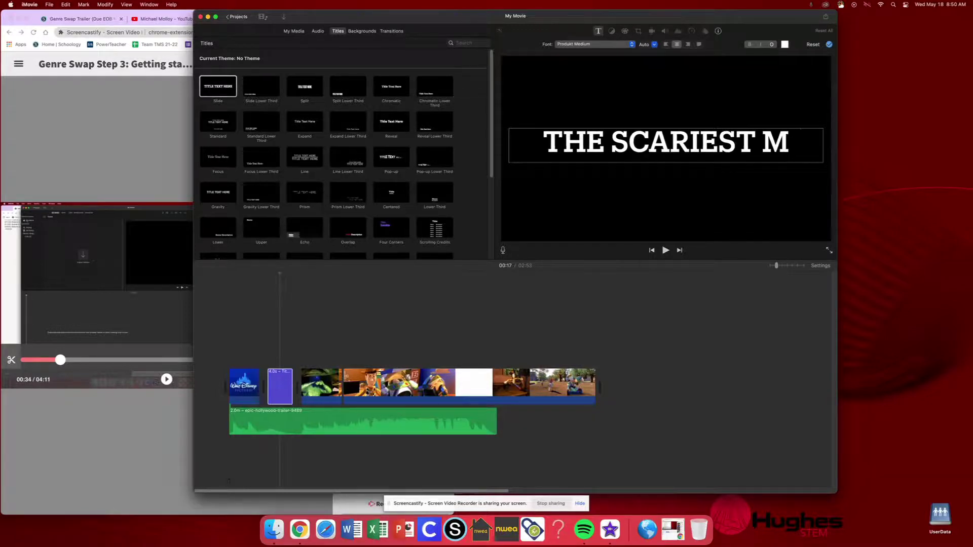
{"action": "type", "text": "OVIE YOU WIL"}
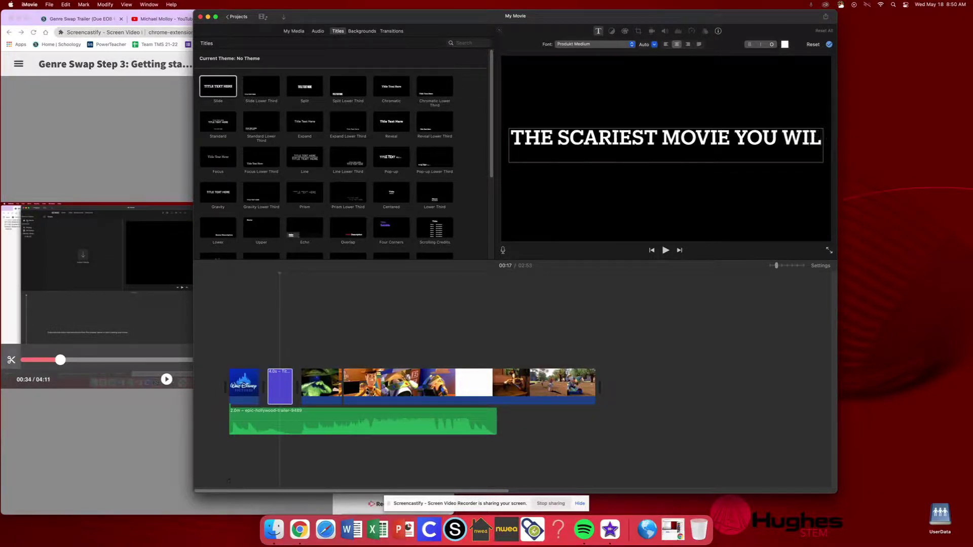
{"action": "type", "text": "L SEE ALL YEAR"}
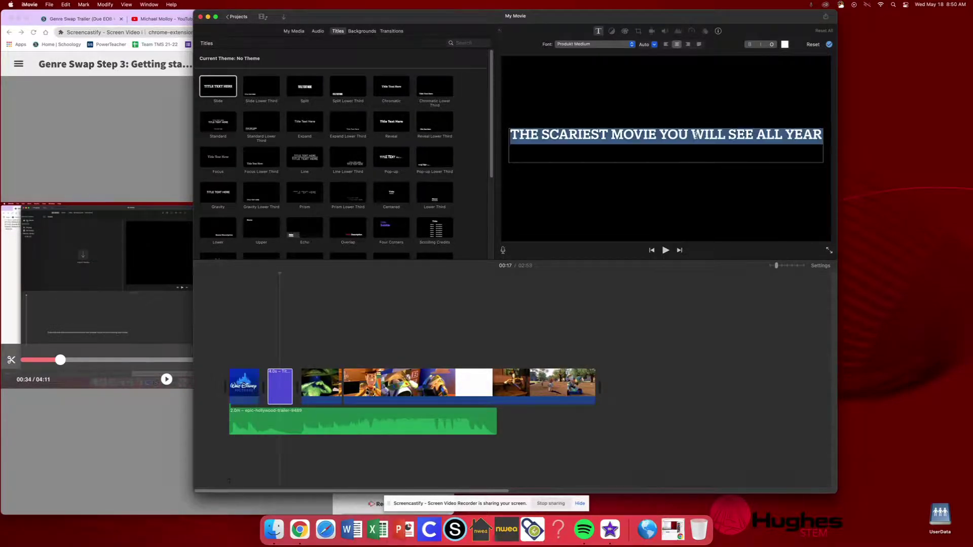
{"action": "key", "text": "Escape"}
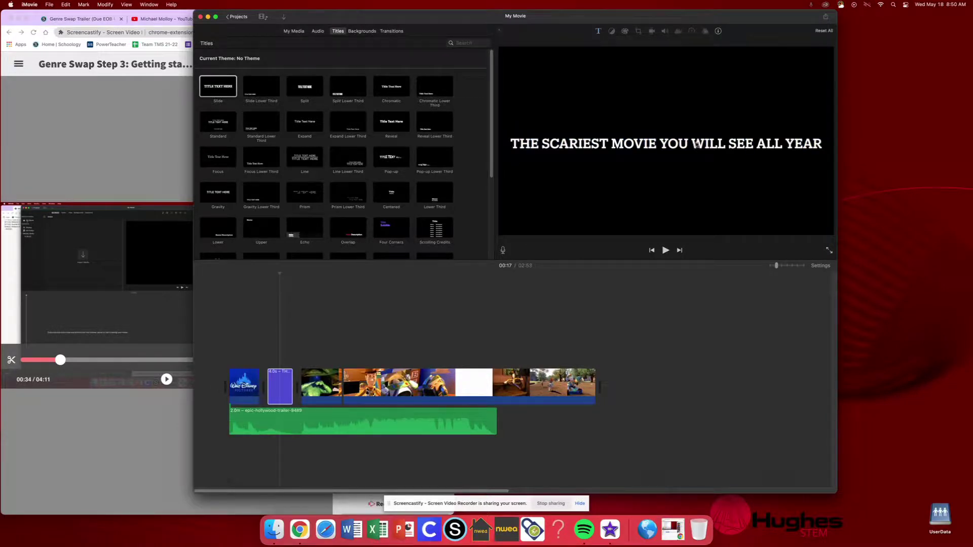
Play through the new title, then trim the title clip from 4.0s to 3.5s
{"action": "left_click", "coordinate": [257, 324]}
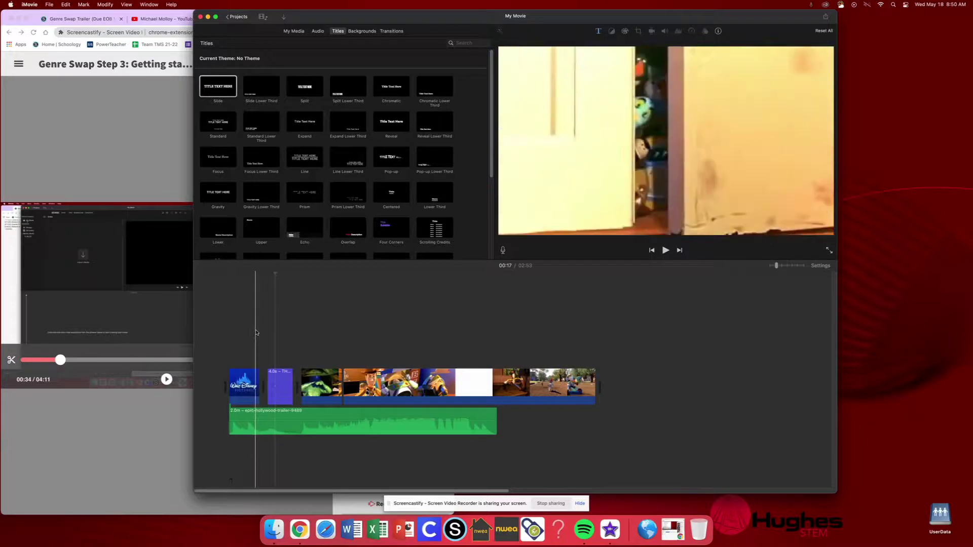
{"action": "key", "text": "space"}
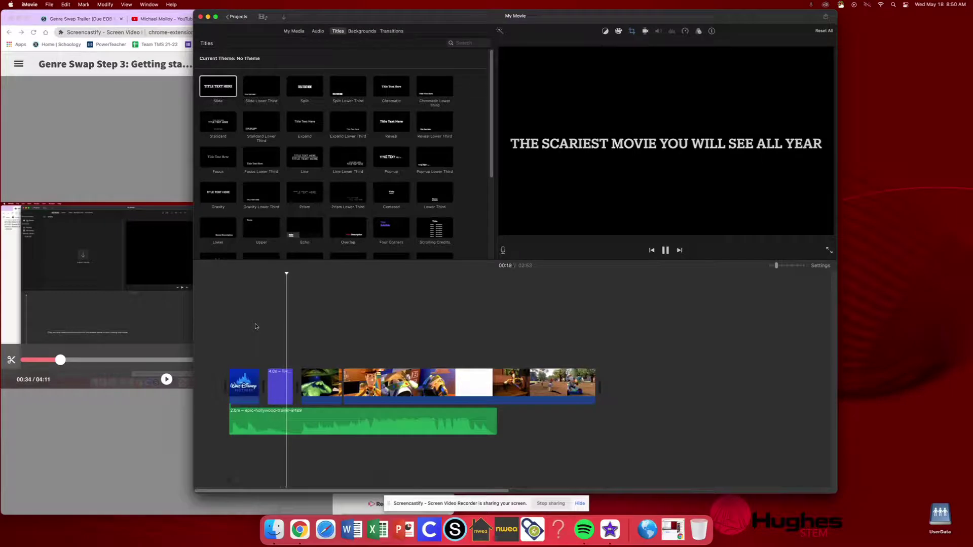
{"action": "key", "text": "space"}
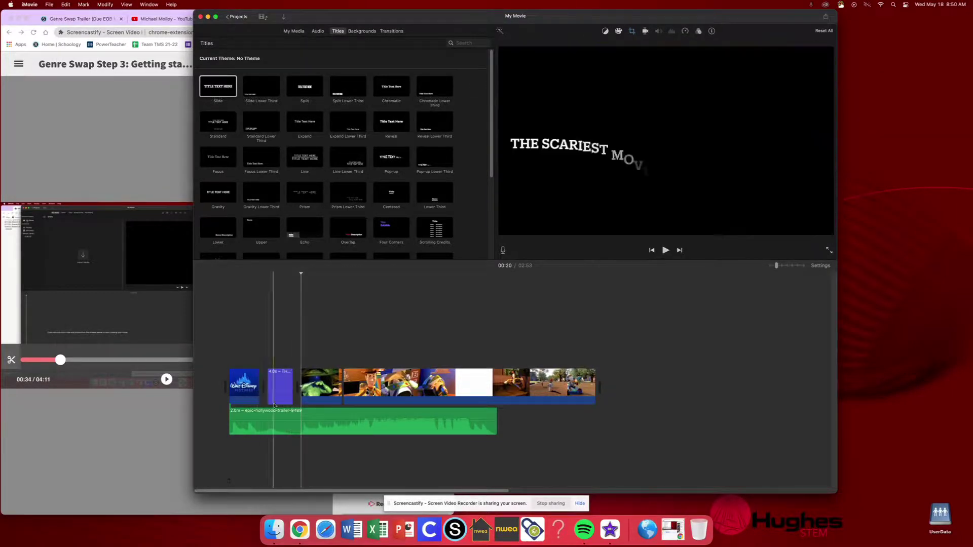
{"action": "left_click_drag", "start_coordinate": [293, 384], "coordinate": [271, 387]}
Replay the trimmed title and shorten the title clip even further
{"action": "left_click", "coordinate": [240, 330]}
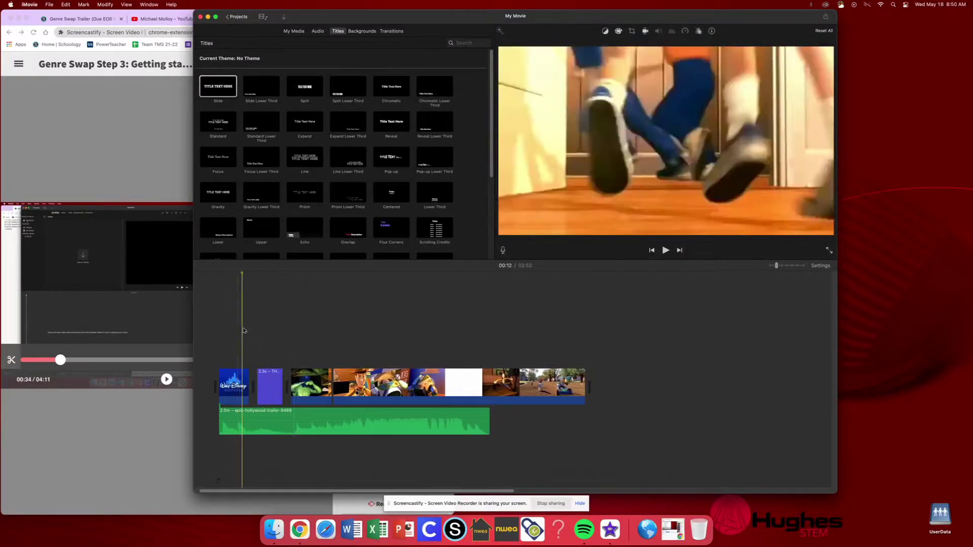
{"action": "key", "text": "space"}
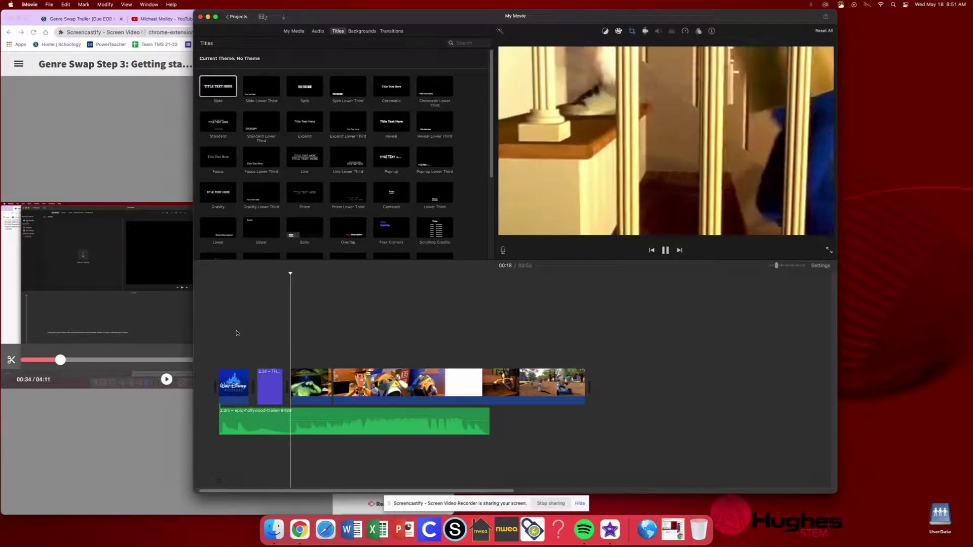
{"action": "key", "text": "space"}
{"action": "left_click_drag", "start_coordinate": [282, 374], "coordinate": [210, 374]}
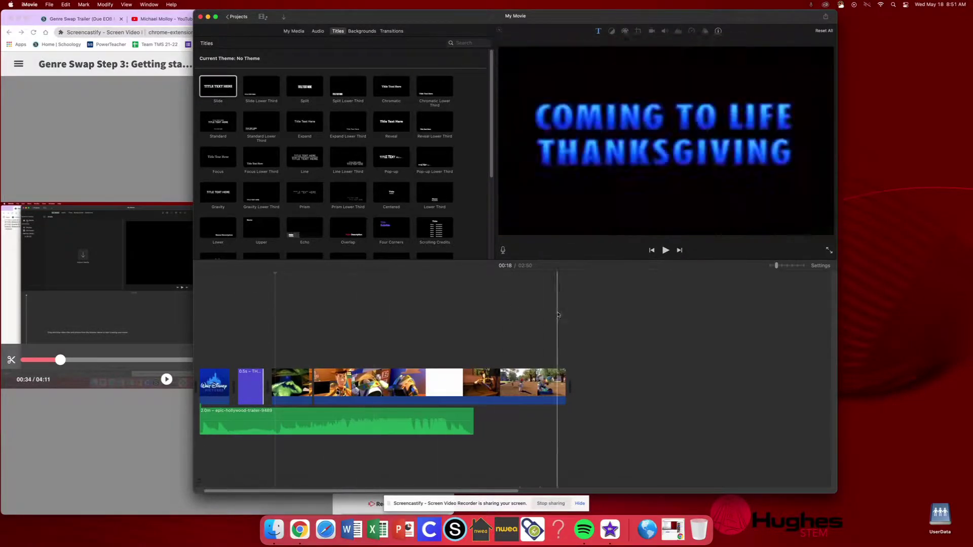
Change the title's font from Produkt Medium to DIN Alternate Bold
{"action": "left_click", "coordinate": [247, 385]}
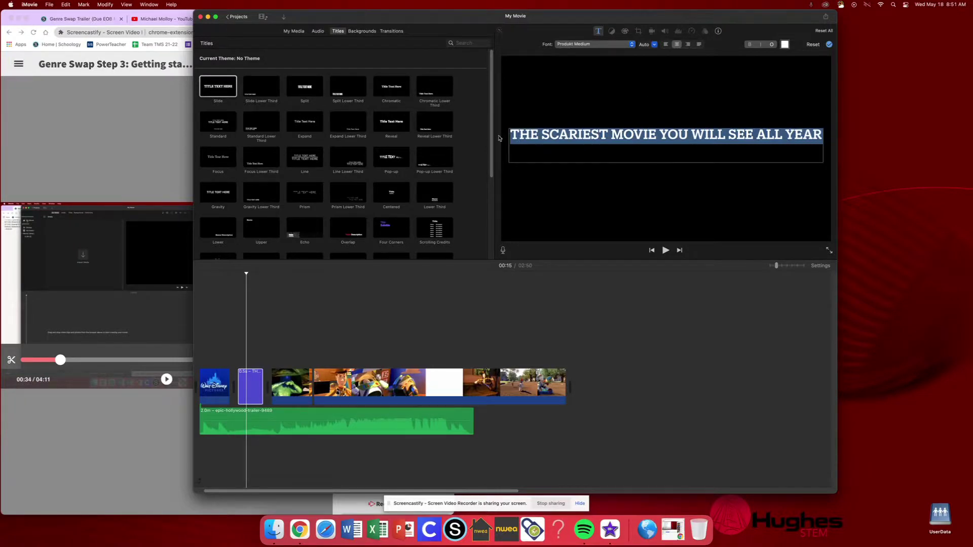
{"action": "left_click", "coordinate": [632, 43]}
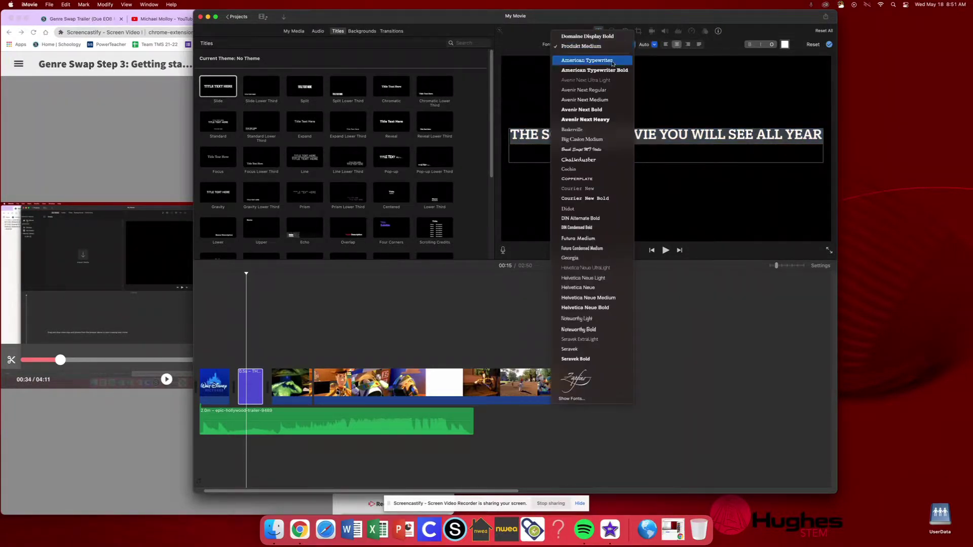
{"action": "left_click", "coordinate": [574, 219]}
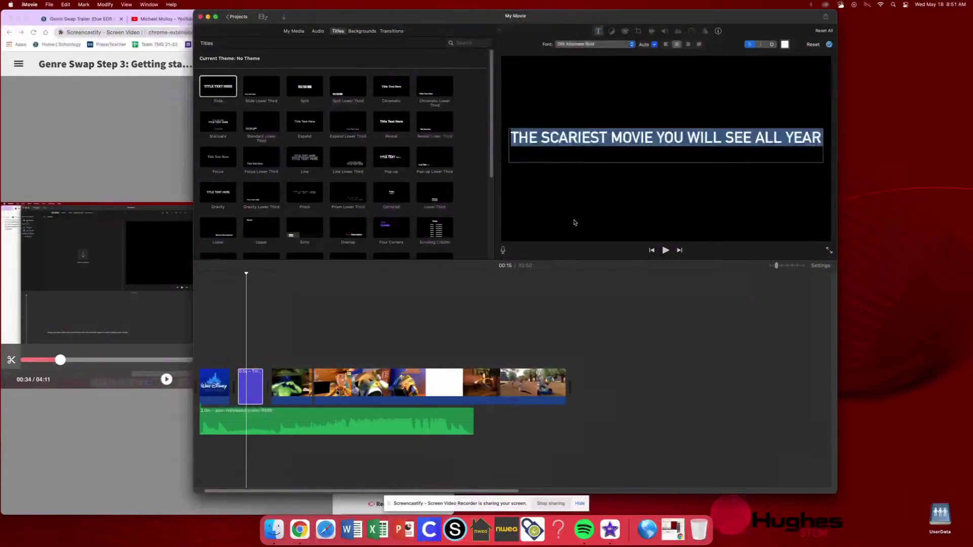
{"action": "left_click", "coordinate": [572, 222]}
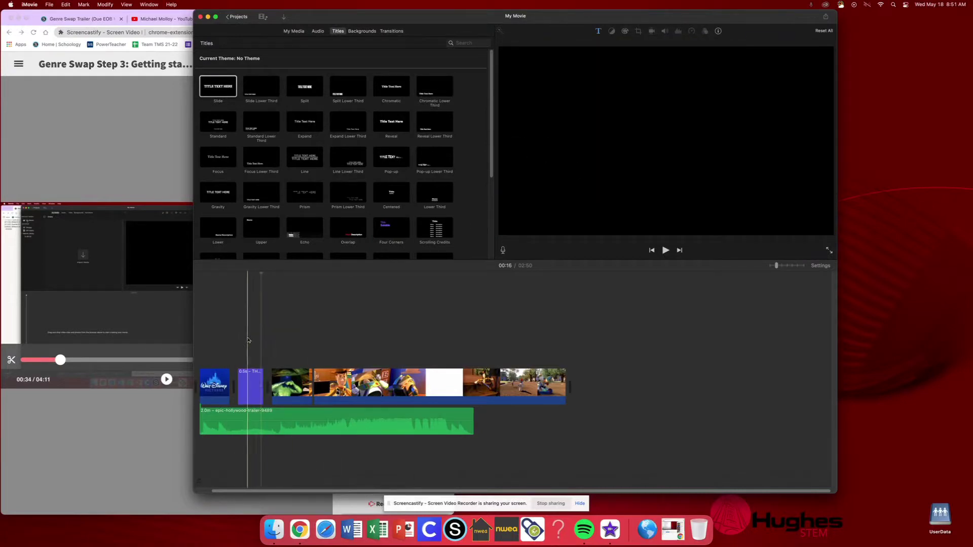
Preview the restyled title, then extend the title clip to 6.4 seconds
{"action": "key", "text": "space"}
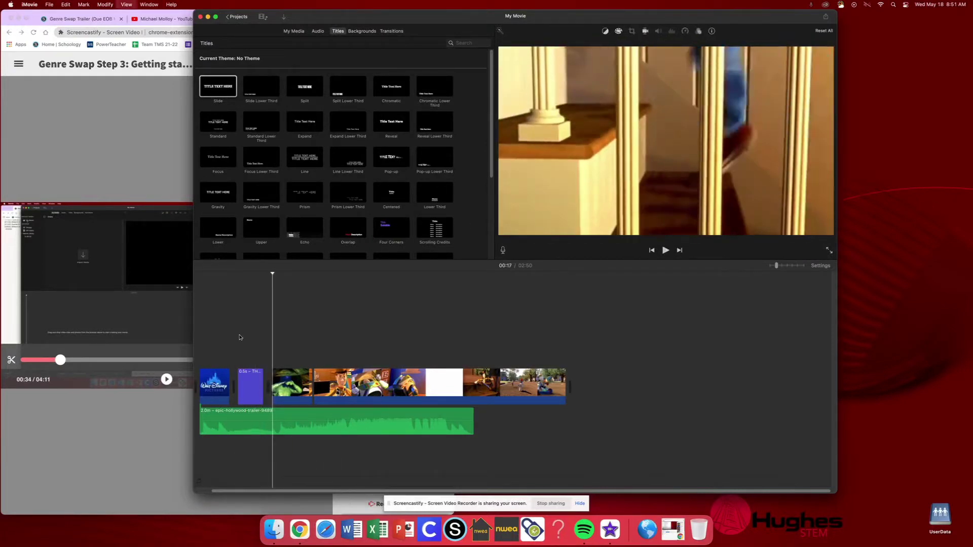
{"action": "left_click", "coordinate": [240, 337]}
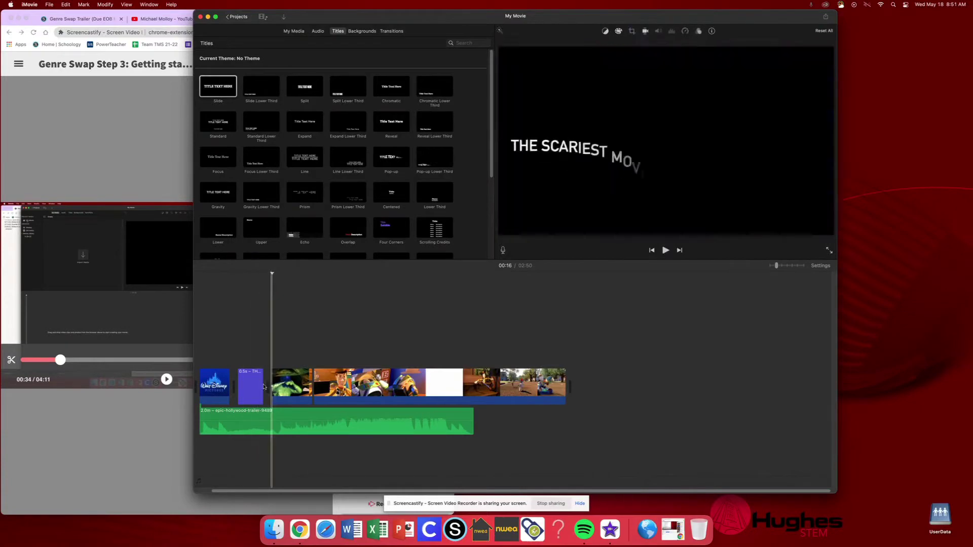
{"action": "key", "text": "space"}
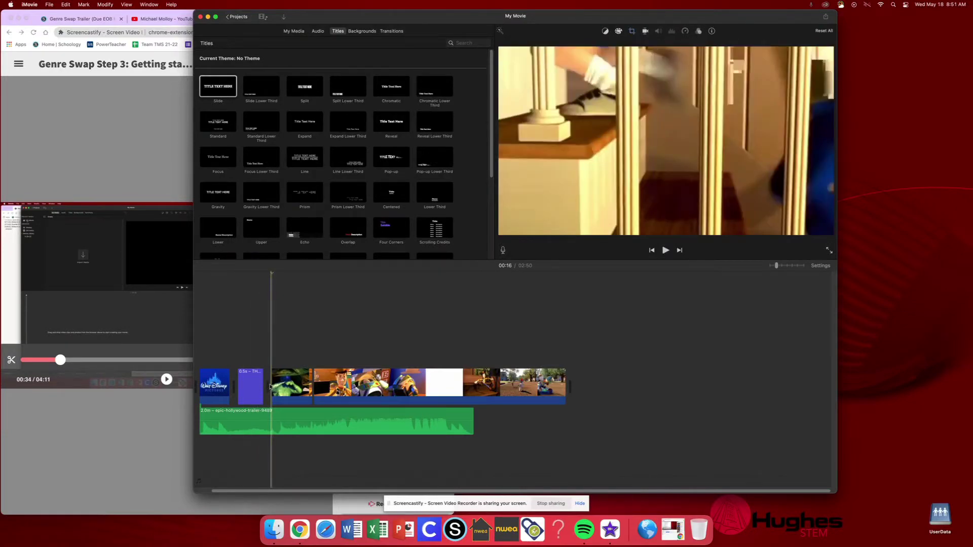
{"action": "mouse_move", "coordinate": [268, 385]}
{"action": "left_mouse_down"}
{"action": "mouse_move", "coordinate": [290, 385]}
{"action": "mouse_move", "coordinate": [254, 385]}
{"action": "mouse_move", "coordinate": [270, 385]}
{"action": "left_mouse_up"}
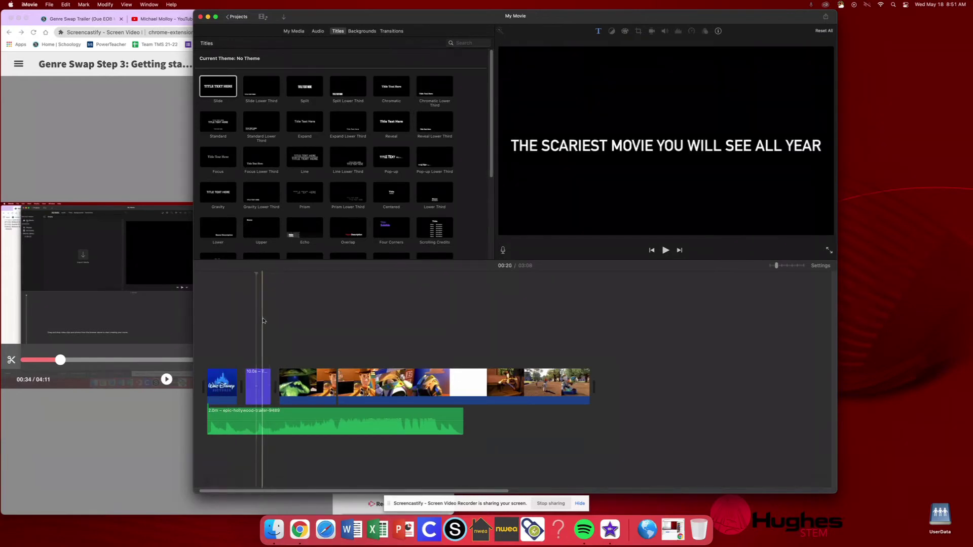
{"action": "key", "text": "space"}
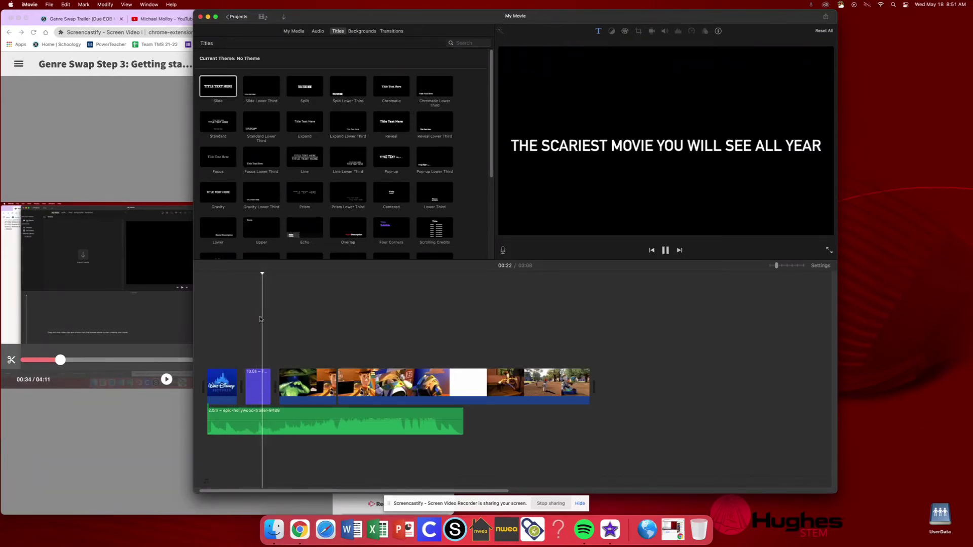